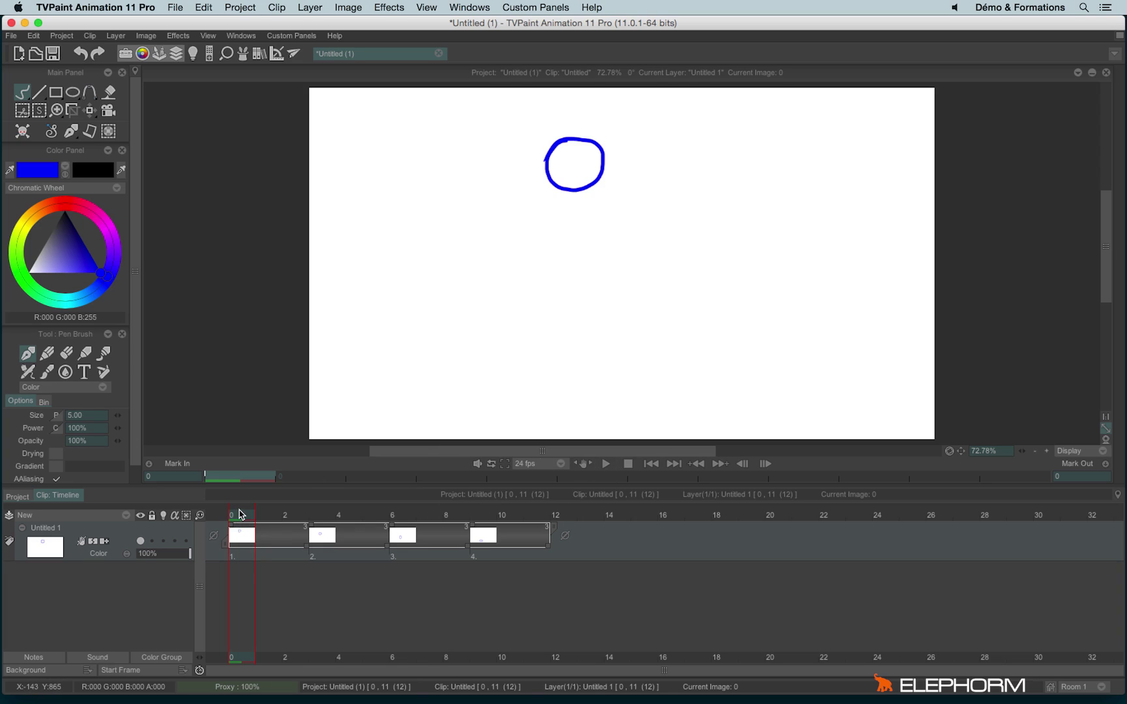
Step: Preview the bounce and flip between the key drawings at frames 0, 3, 6 and 9
{"action": "mouse_move", "coordinate": [240, 515]}
{"action": "left_mouse_down"}
{"action": "mouse_move", "coordinate": [528, 532]}
{"action": "mouse_move", "coordinate": [251, 529]}
{"action": "left_mouse_up"}
{"action": "left_click", "coordinate": [321, 523]}
{"action": "left_click", "coordinate": [393, 523]}
{"action": "left_click", "coordinate": [485, 523]}
{"action": "left_click", "coordinate": [313, 518]}
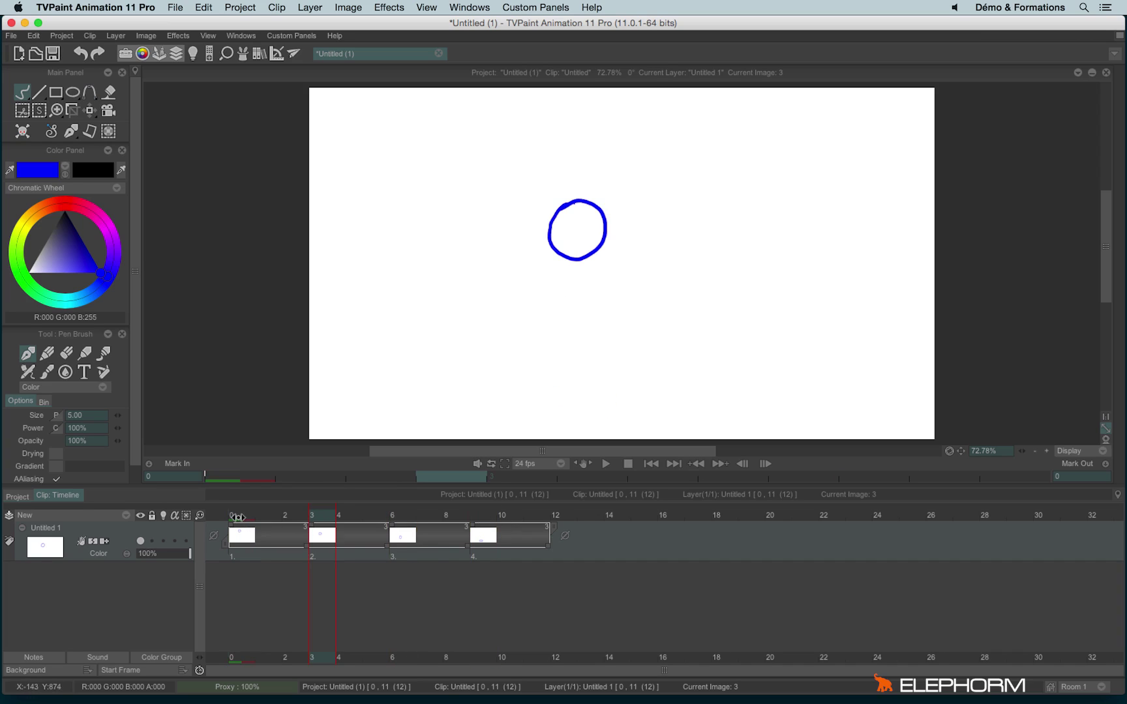
{"action": "left_click", "coordinate": [238, 518]}
{"action": "left_click", "coordinate": [319, 515]}
{"action": "left_click", "coordinate": [405, 514]}
{"action": "left_click", "coordinate": [483, 526]}
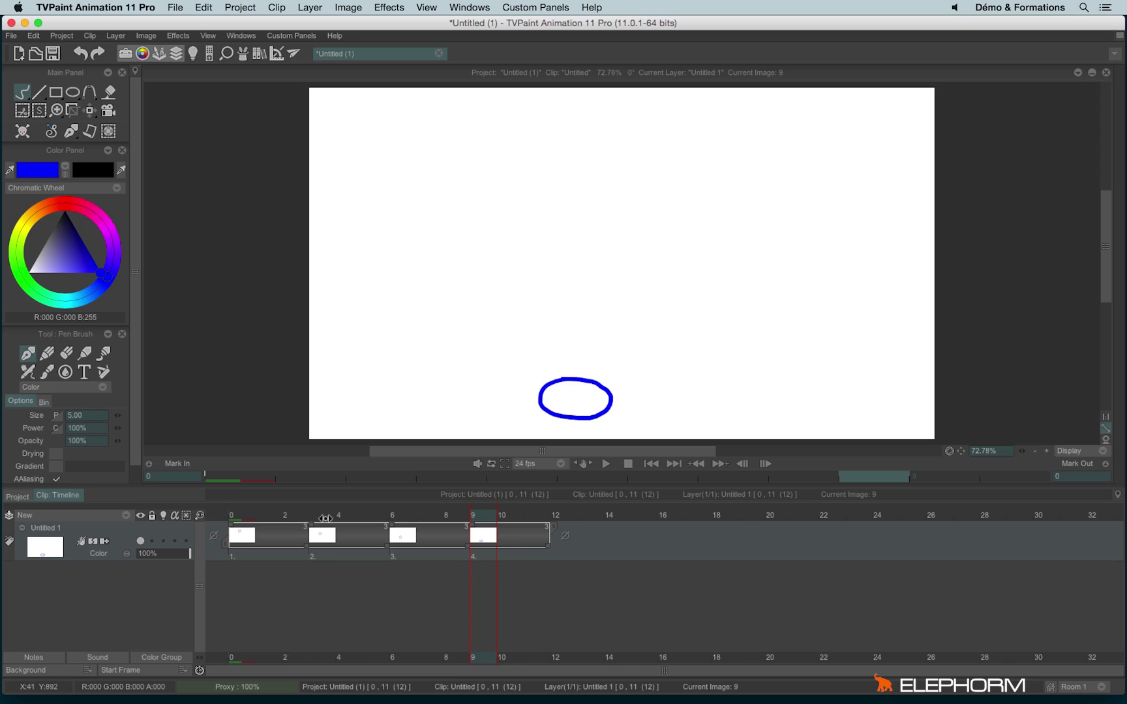
{"action": "mouse_move", "coordinate": [323, 515]}
{"action": "left_mouse_down"}
{"action": "mouse_move", "coordinate": [392, 520]}
{"action": "mouse_move", "coordinate": [313, 520]}
{"action": "left_mouse_up"}
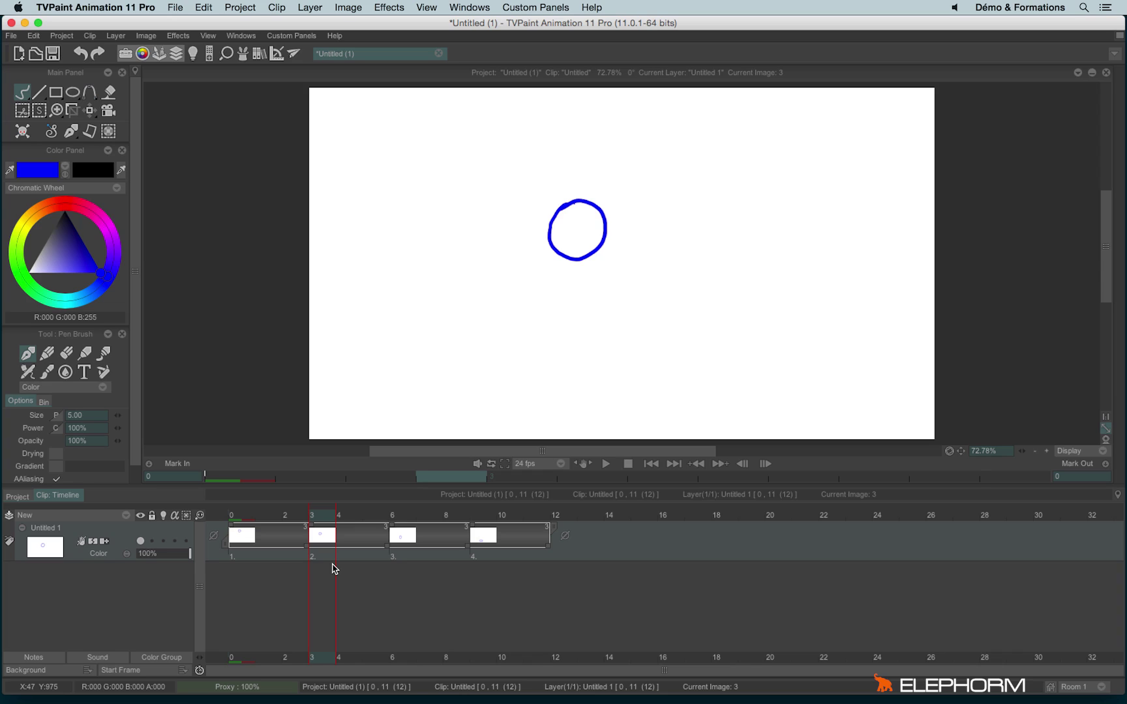
Step: Extend a selection forward from frame 3, clear it, then select key images 2 and 3
{"action": "key", "text": "shift+Right"}
{"action": "key", "text": "shift+Right"}
{"action": "key", "text": "shift+Right"}
{"action": "key", "text": "shift+Right"}
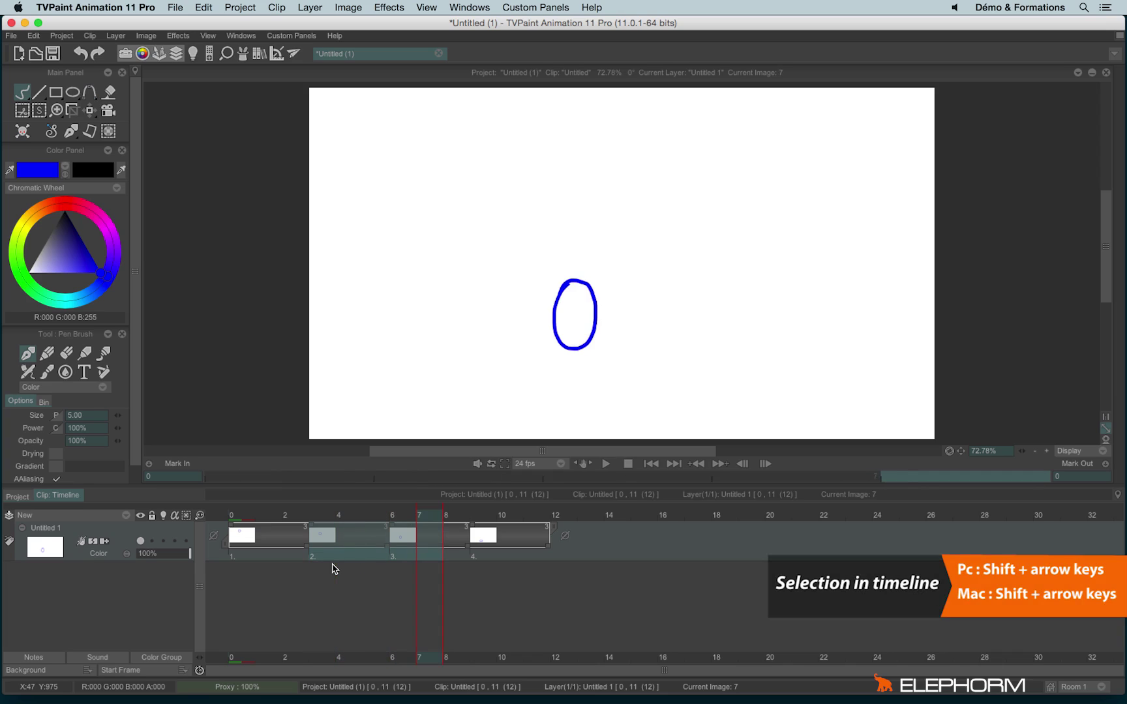
{"action": "key", "text": "shift+Right"}
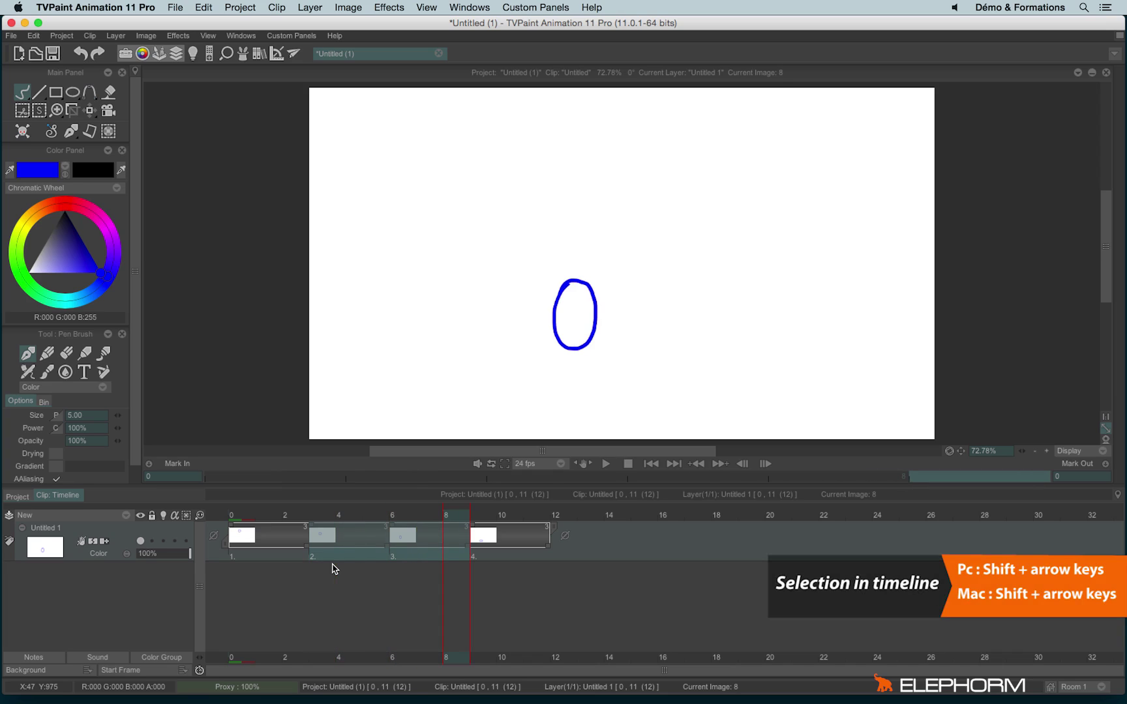
{"action": "left_click", "coordinate": [326, 527]}
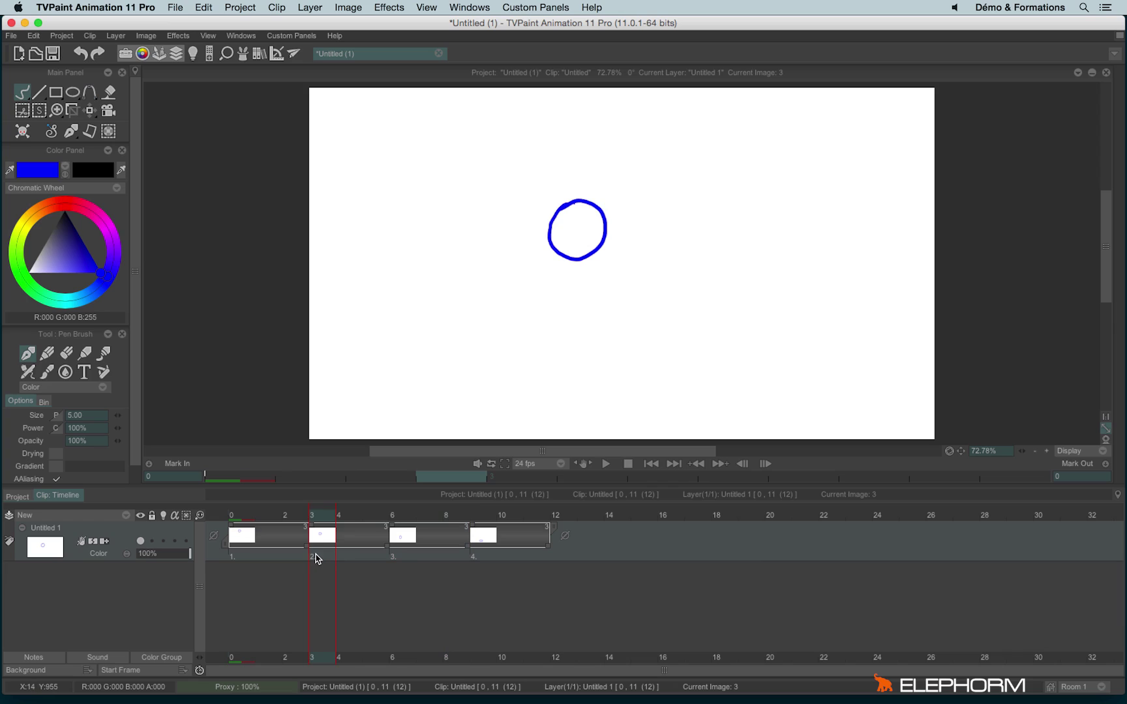
{"action": "left_click_drag", "start_coordinate": [316, 559], "coordinate": [448, 559]}
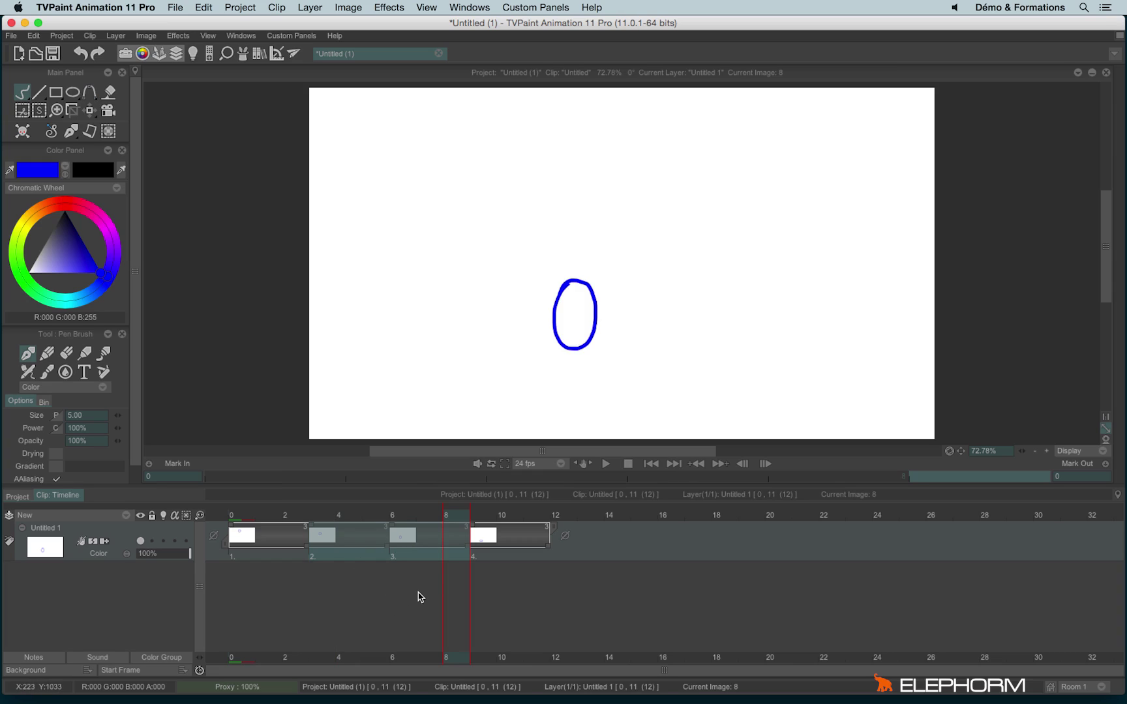
{"action": "key", "text": "super+c"}
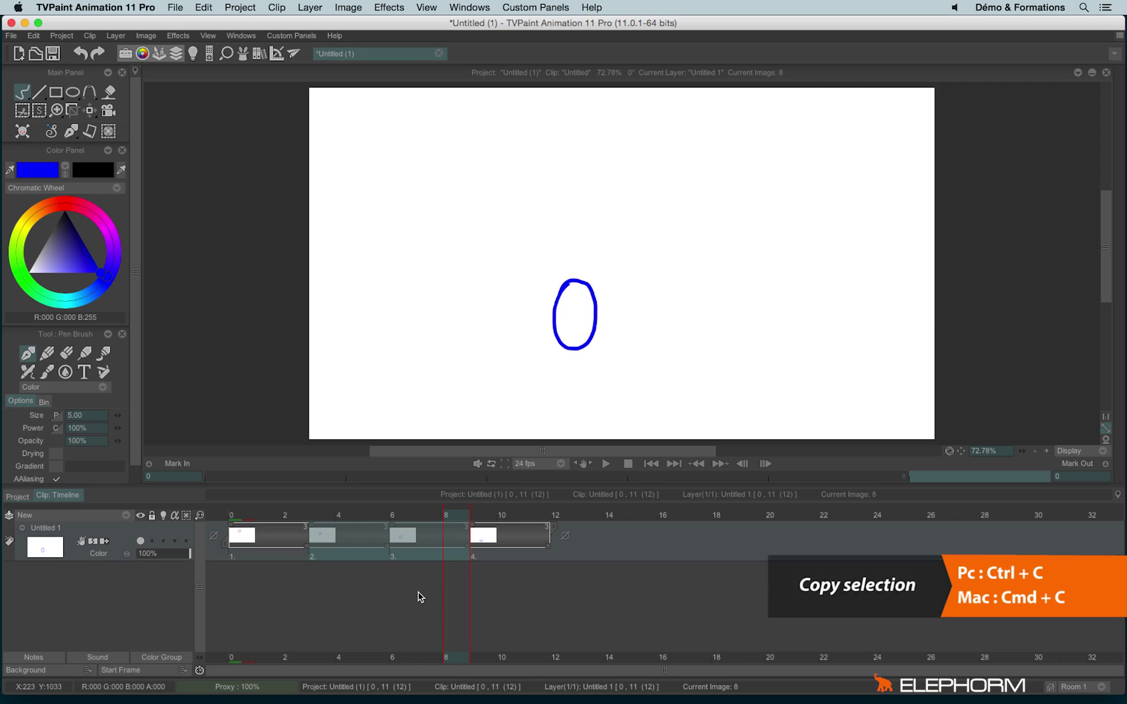
{"action": "key", "text": "super+v"}
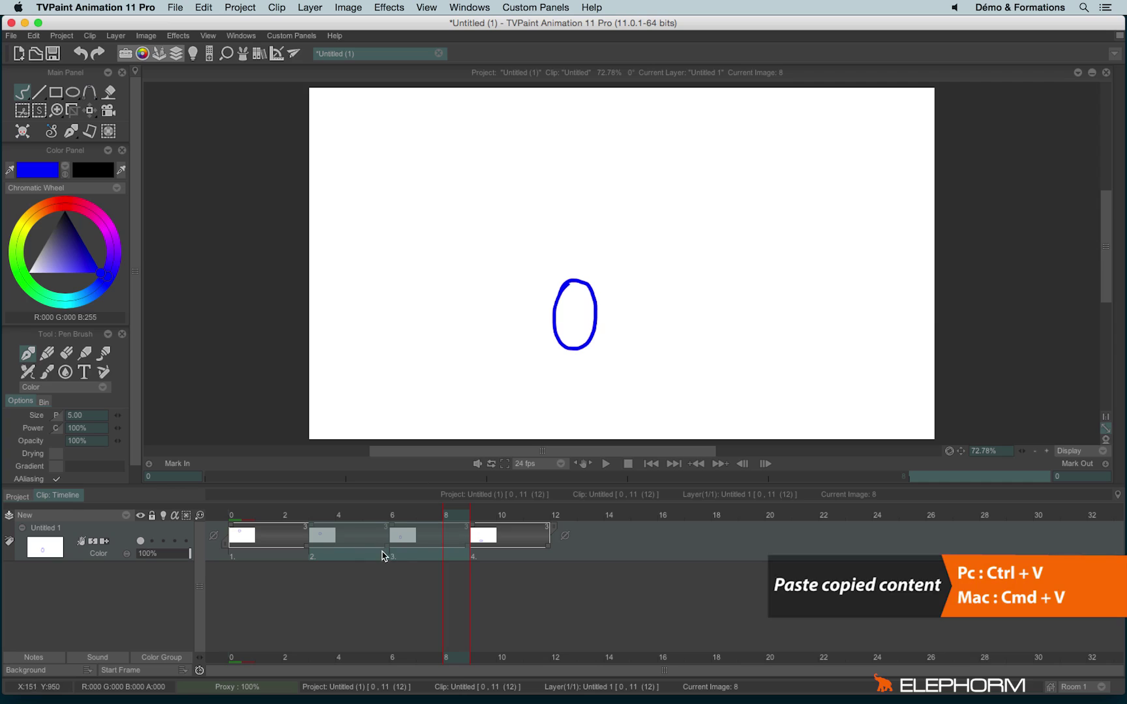
{"action": "left_click", "coordinate": [561, 517]}
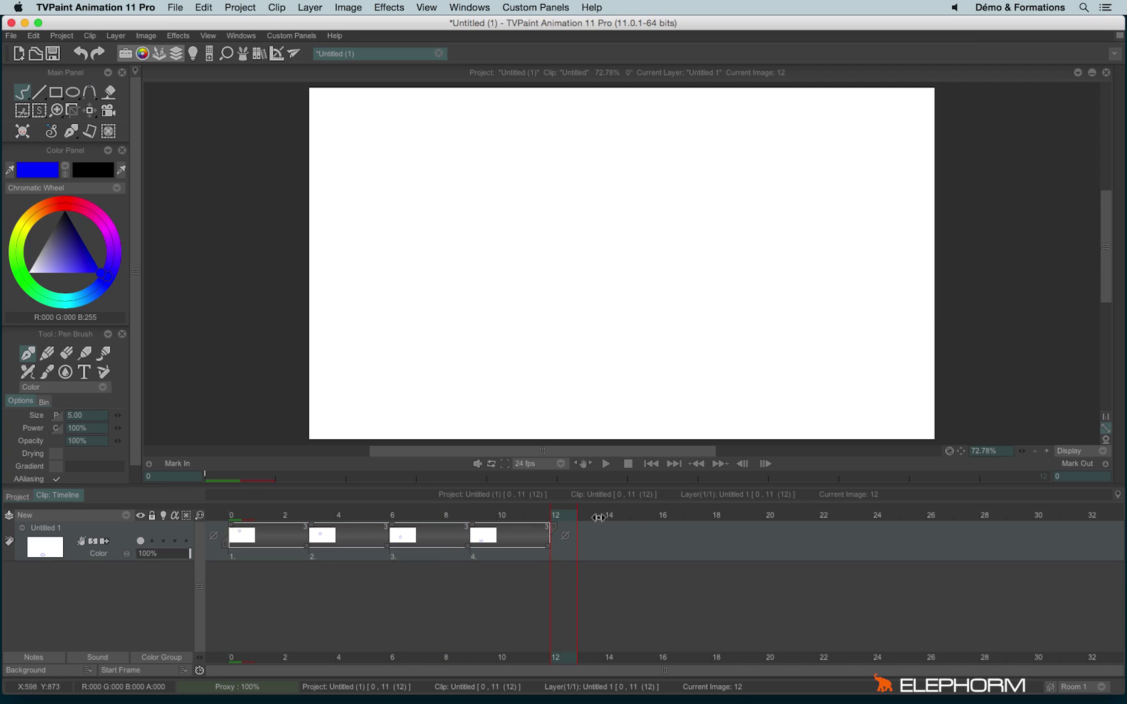
{"action": "key", "text": "super+v"}
{"action": "key", "text": "super+z"}
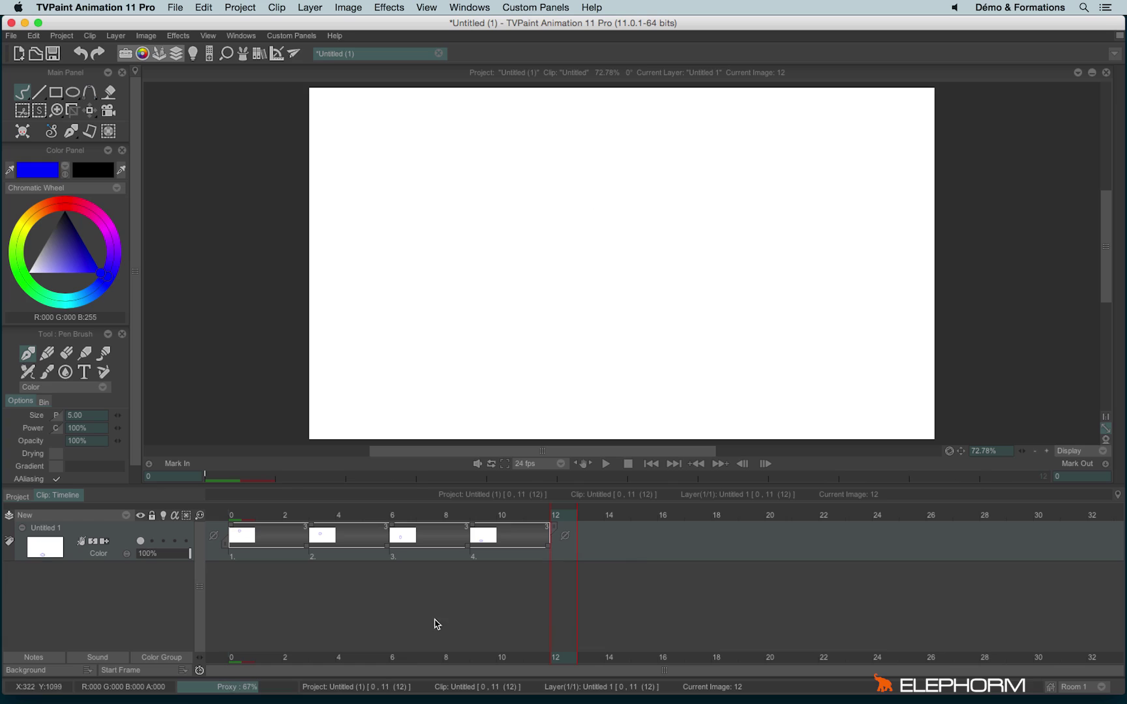
{"action": "left_click_drag", "start_coordinate": [320, 555], "coordinate": [443, 553]}
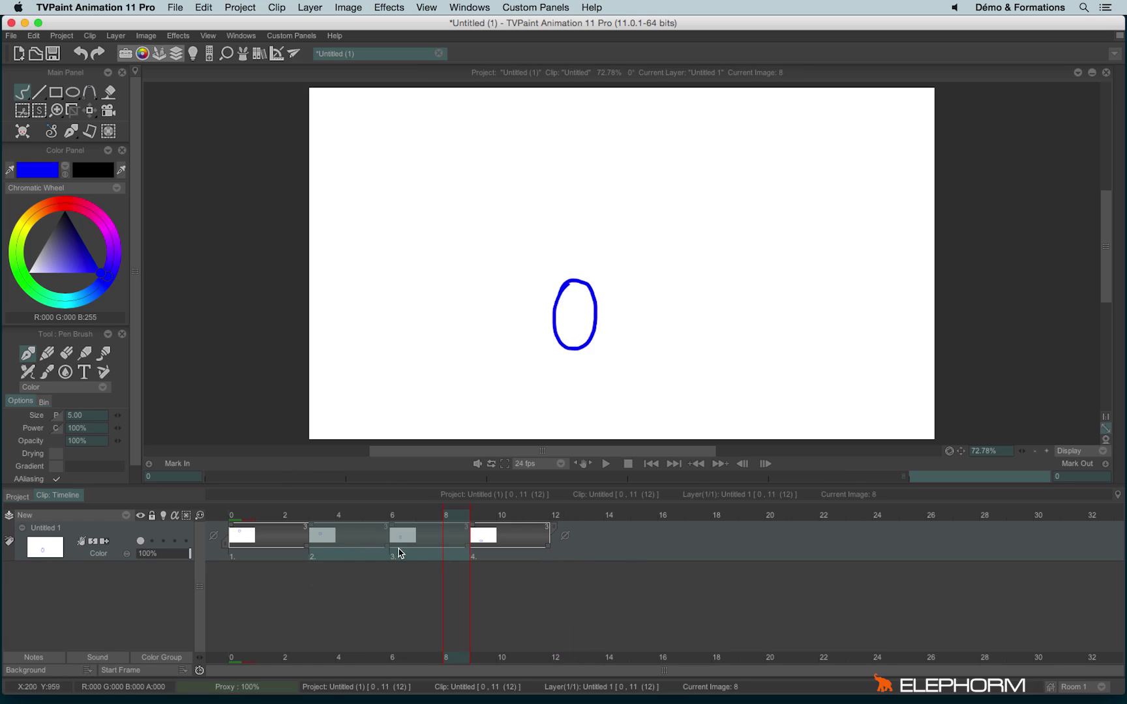
Step: Move images 2 and 3 past the clip end to frames 12–17
{"action": "left_click_drag", "start_coordinate": [370, 544], "coordinate": [562, 561]}
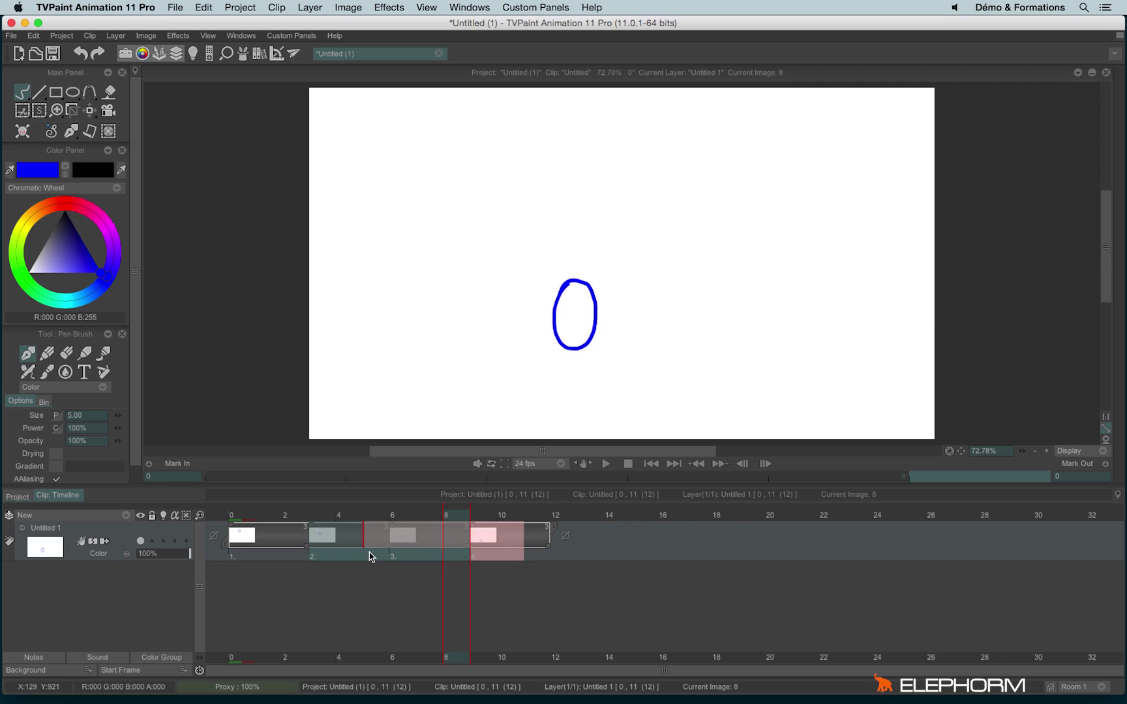
{"action": "mouse_move", "coordinate": [565, 559]}
{"action": "left_mouse_down"}
{"action": "mouse_move", "coordinate": [355, 555]}
{"action": "mouse_move", "coordinate": [563, 549]}
{"action": "left_mouse_up"}
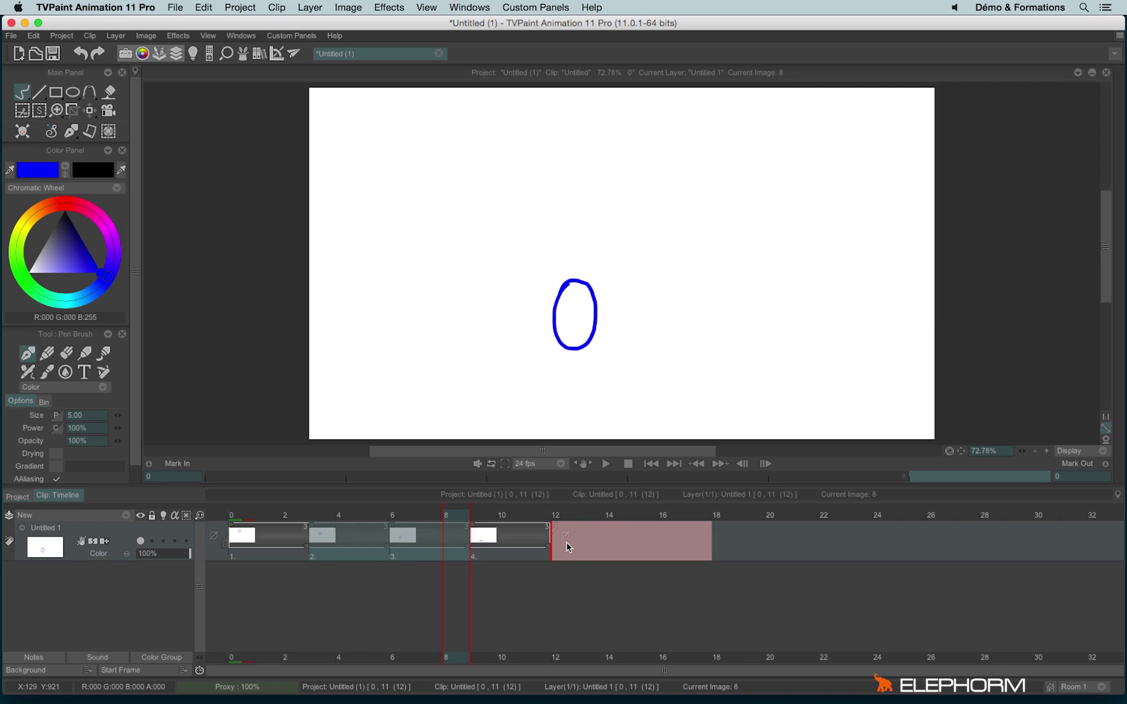
{"action": "left_click_drag", "start_coordinate": [566, 547], "coordinate": [569, 546]}
{"action": "left_click", "coordinate": [596, 545]}
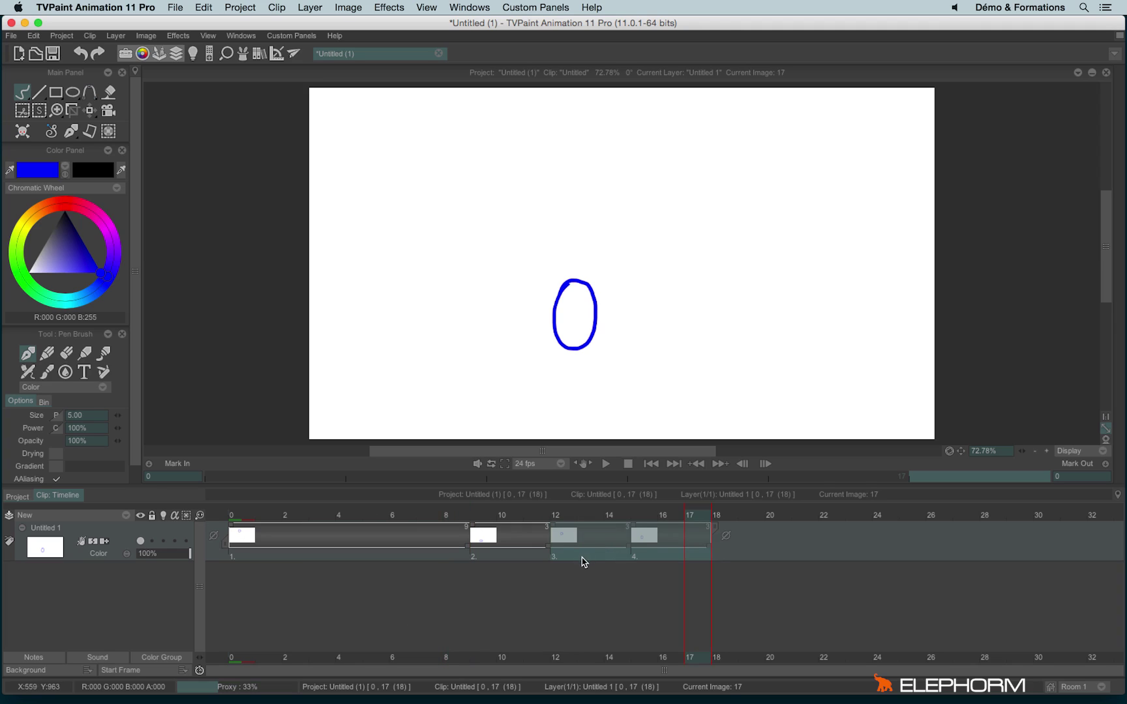
Step: Undo the move, then drop images 2 and 3 as copies to create images 5 and 6
{"action": "key", "text": "ctrl+z"}
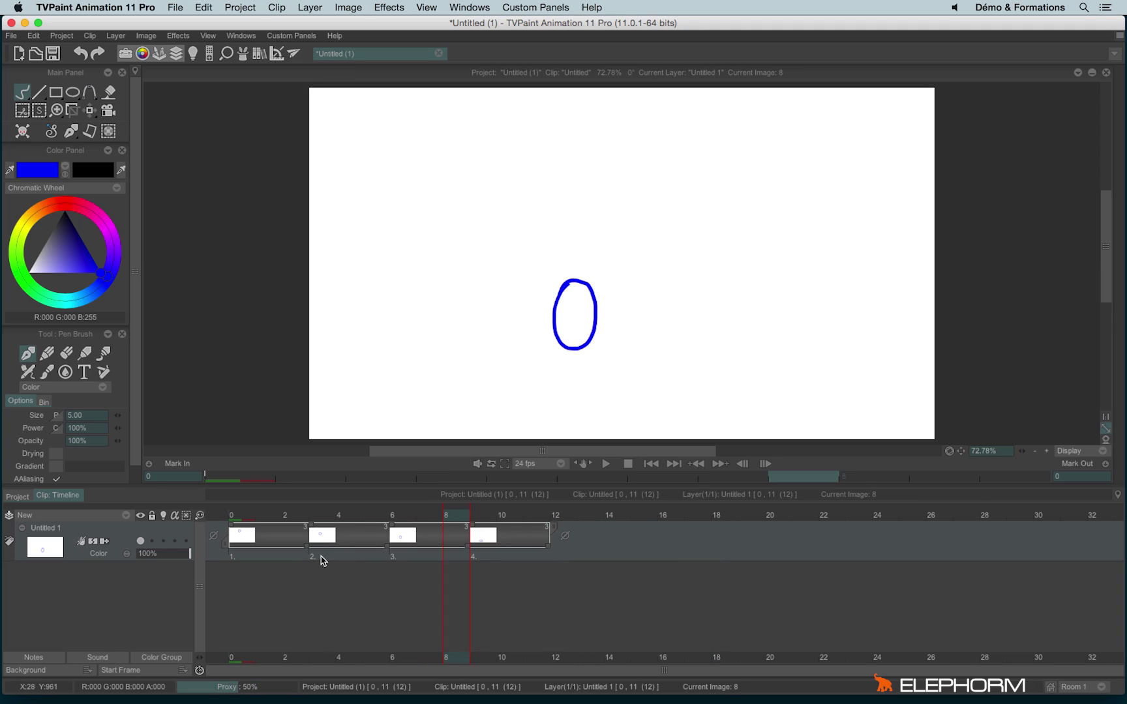
{"action": "left_click_drag", "start_coordinate": [322, 559], "coordinate": [568, 535]}
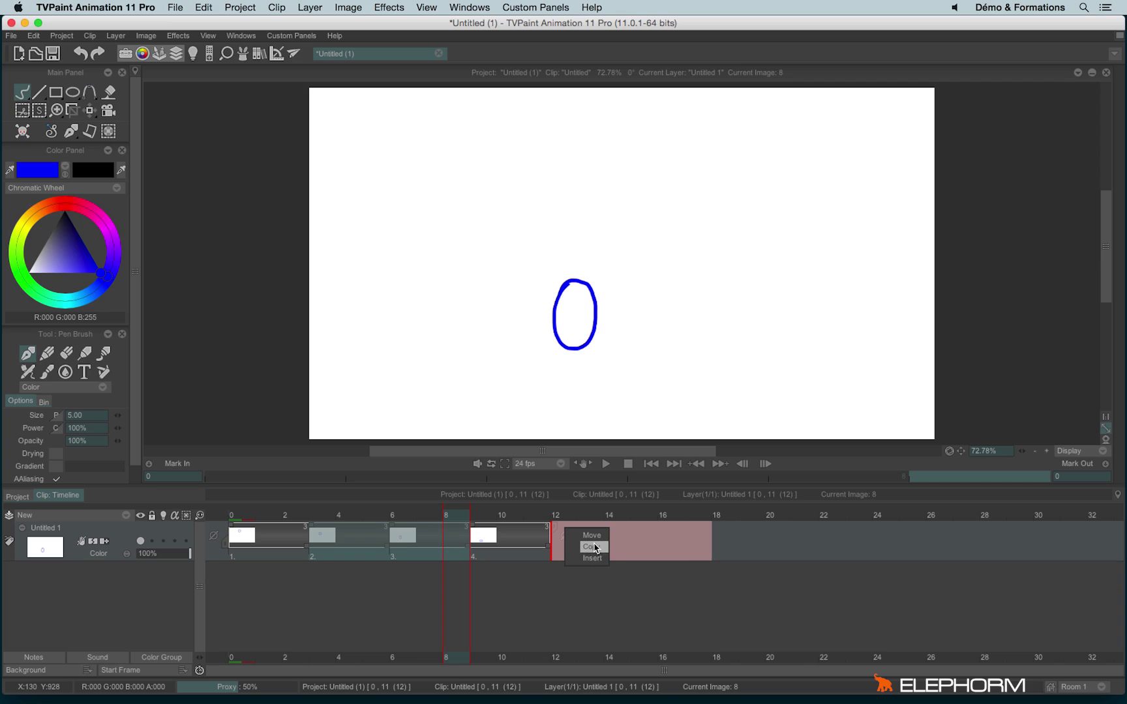
{"action": "left_click", "coordinate": [594, 548]}
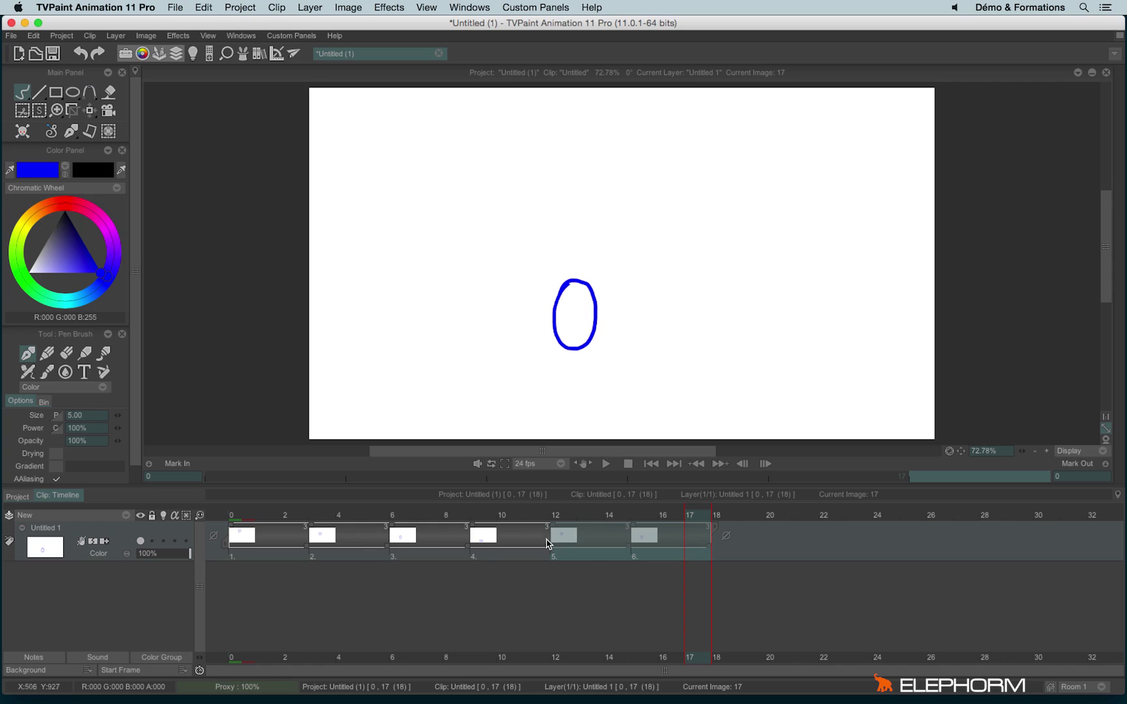
Step: Compare the flattened ellipse at frame 9 with the copied circle and tall oval
{"action": "left_click", "coordinate": [482, 533]}
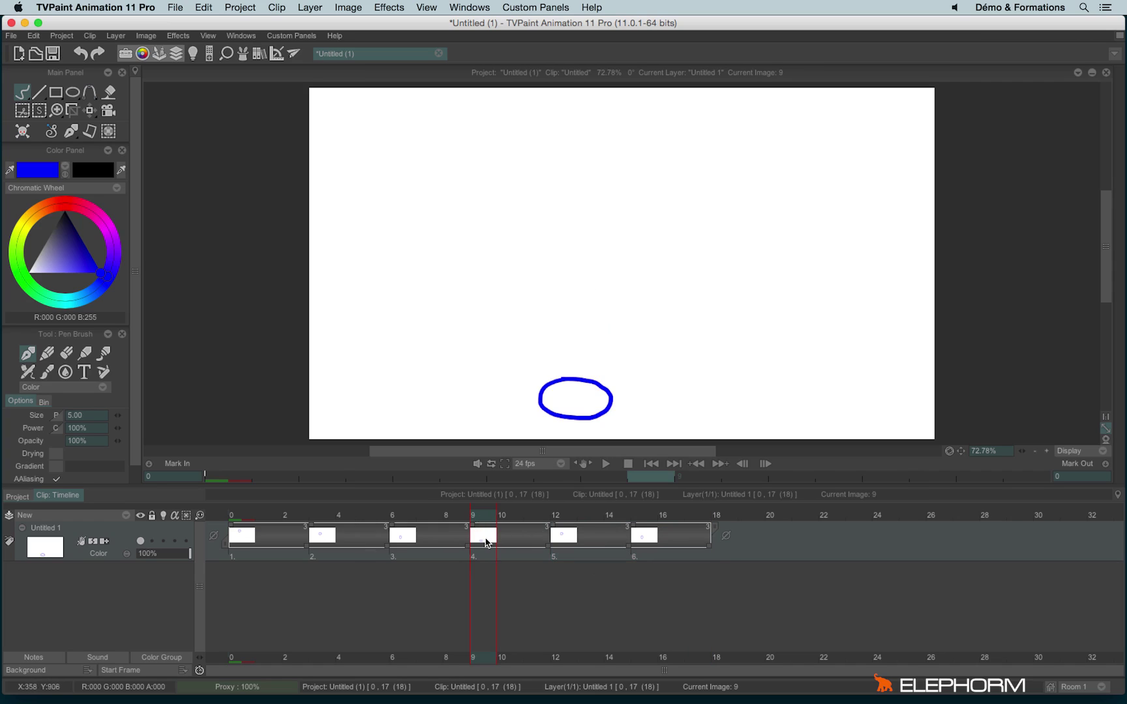
{"action": "key", "text": "Right"}
{"action": "key", "text": "Right"}
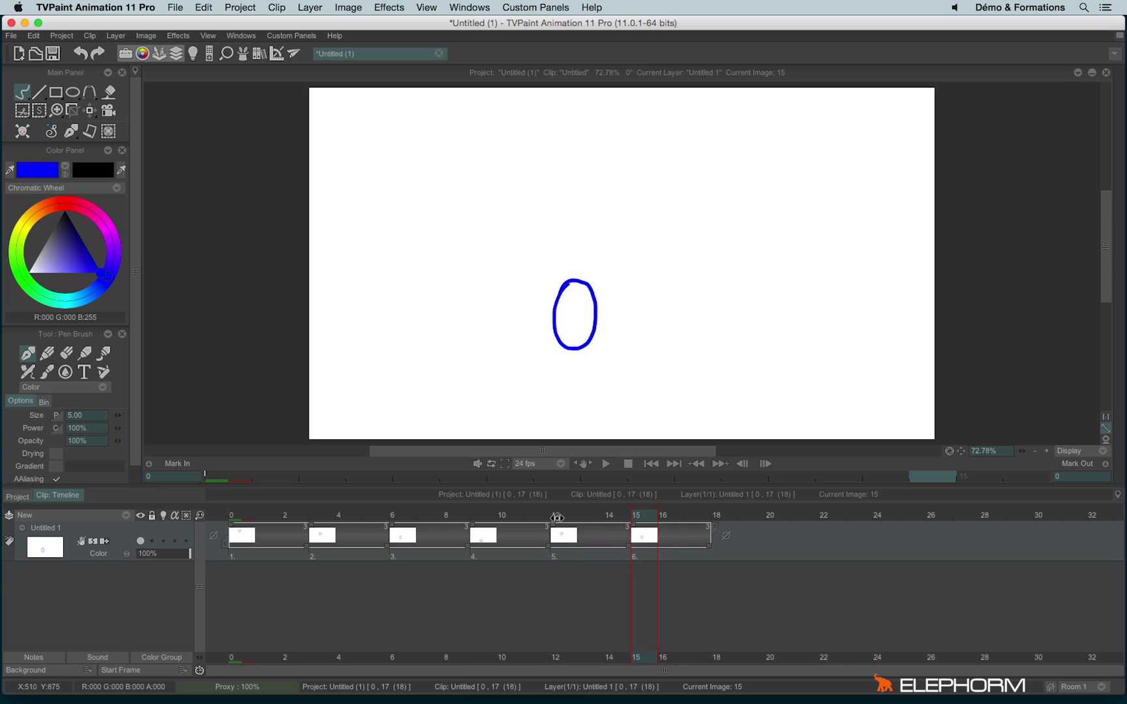
{"action": "key", "text": "Left"}
{"action": "key", "text": "Right"}
{"action": "key", "text": "Left"}
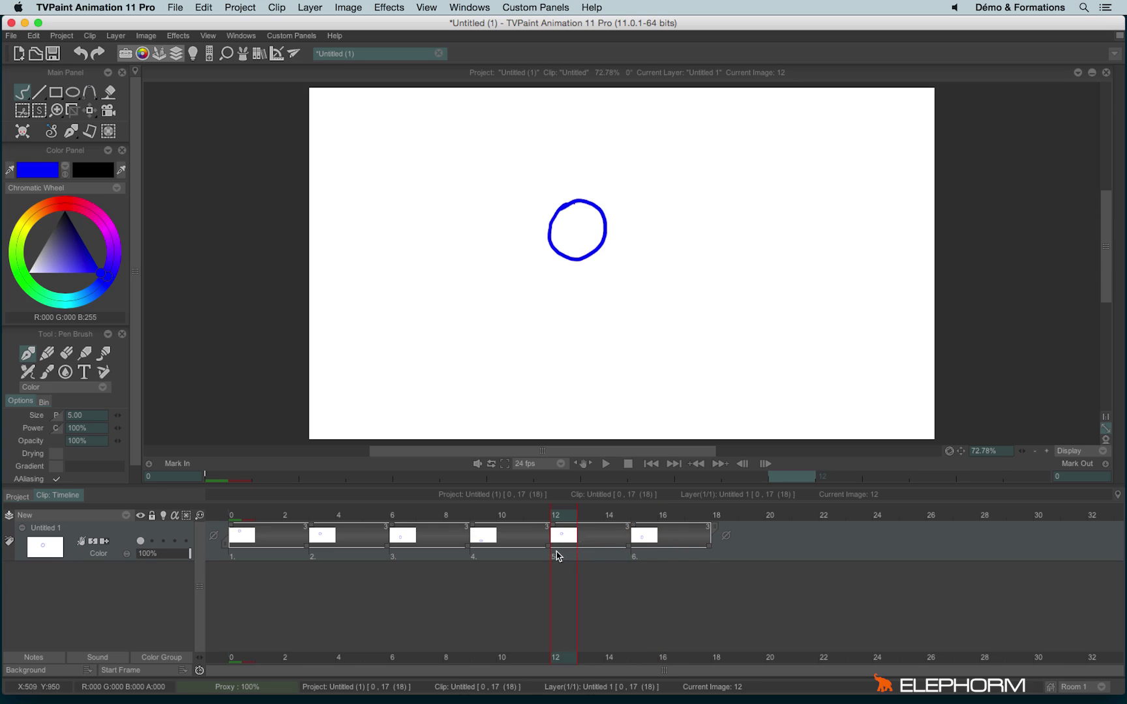
Step: Reverse the order of copied images 5 and 6, then scrub to check the result
{"action": "left_click_drag", "start_coordinate": [557, 556], "coordinate": [692, 552]}
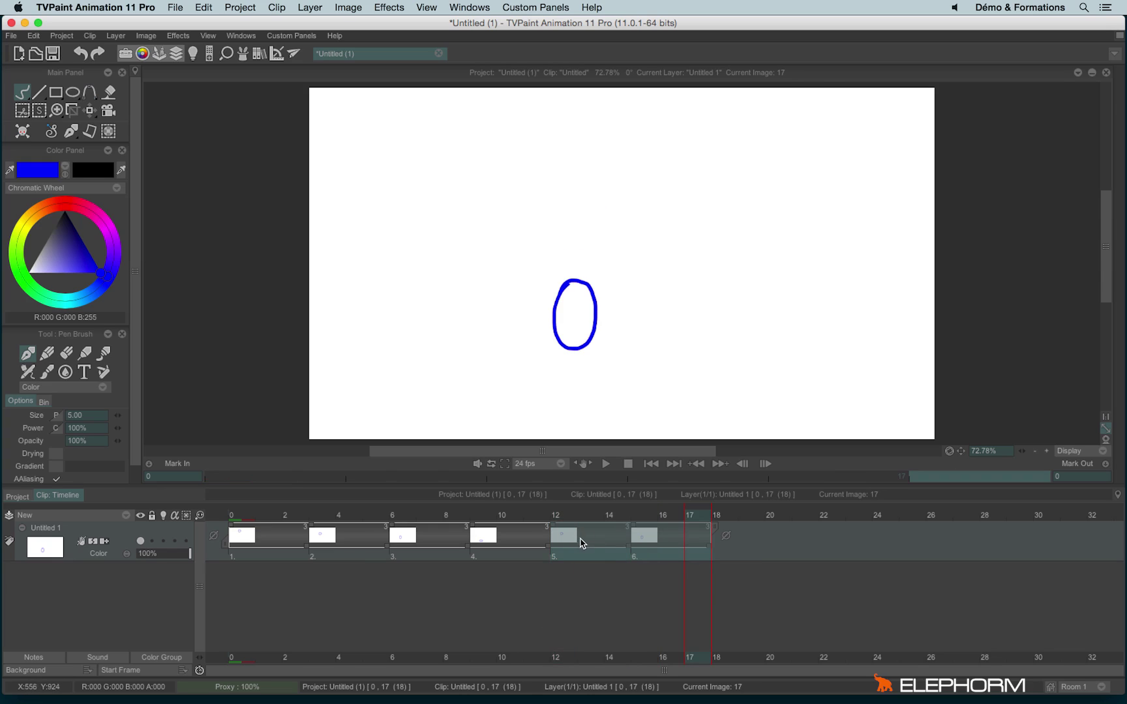
{"action": "right_click", "coordinate": [580, 542]}
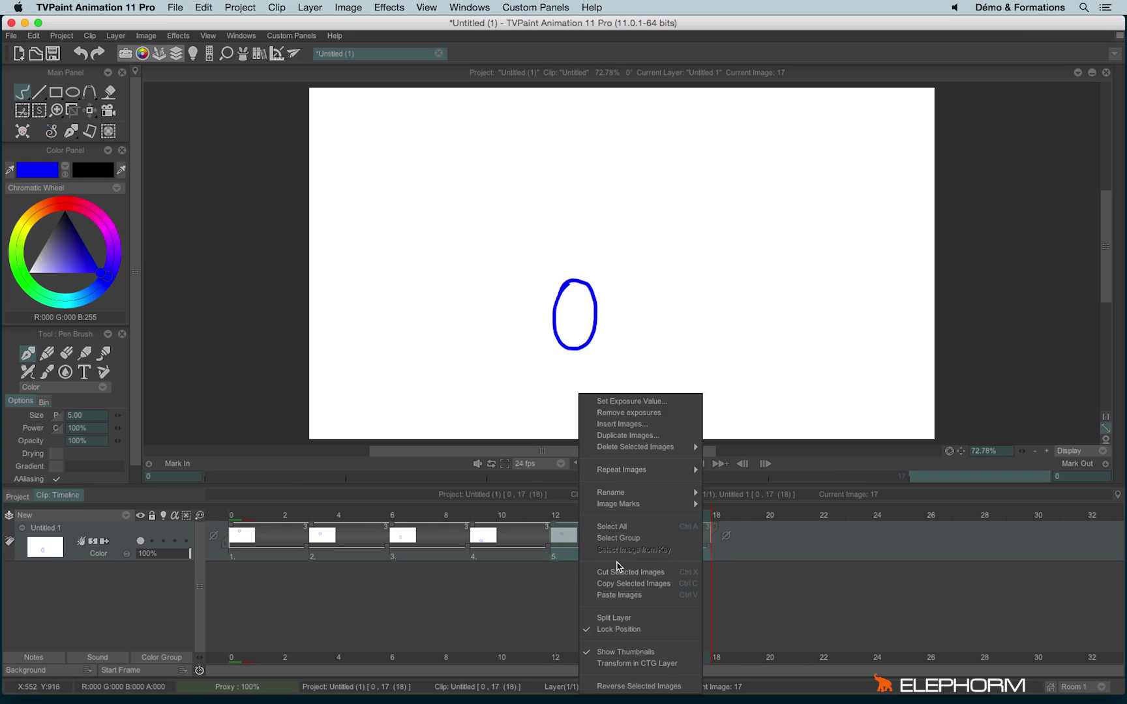
{"action": "left_click", "coordinate": [692, 685]}
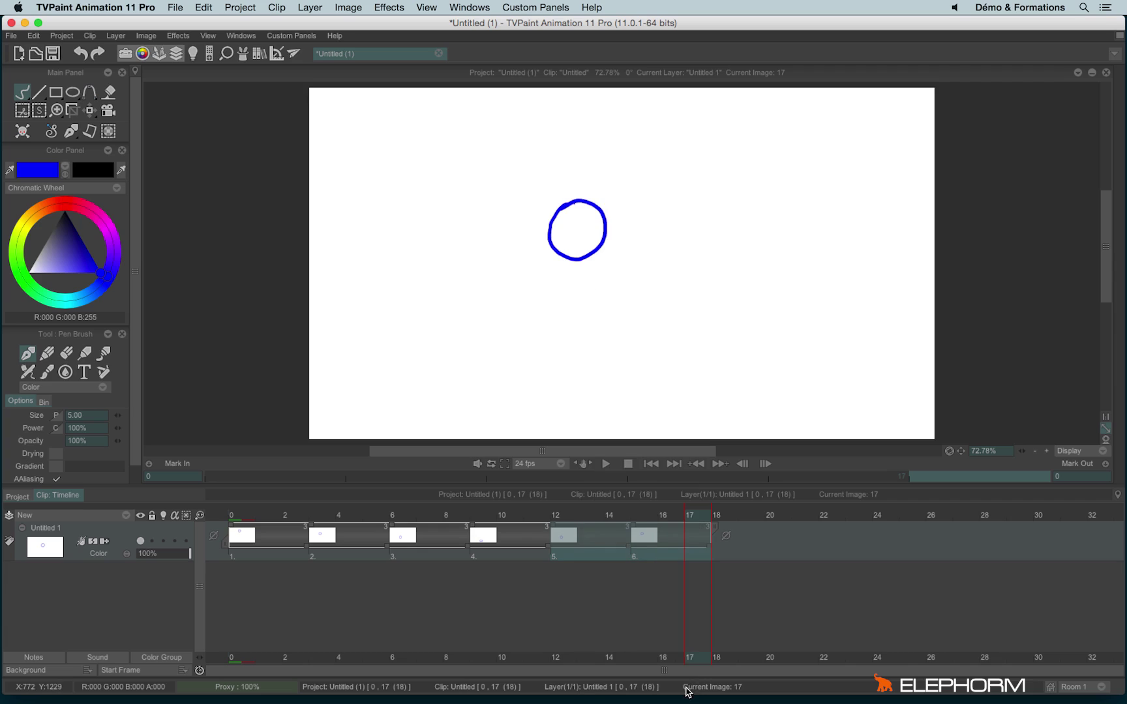
{"action": "left_click", "coordinate": [529, 517]}
{"action": "left_click_drag", "start_coordinate": [529, 517], "coordinate": [647, 518]}
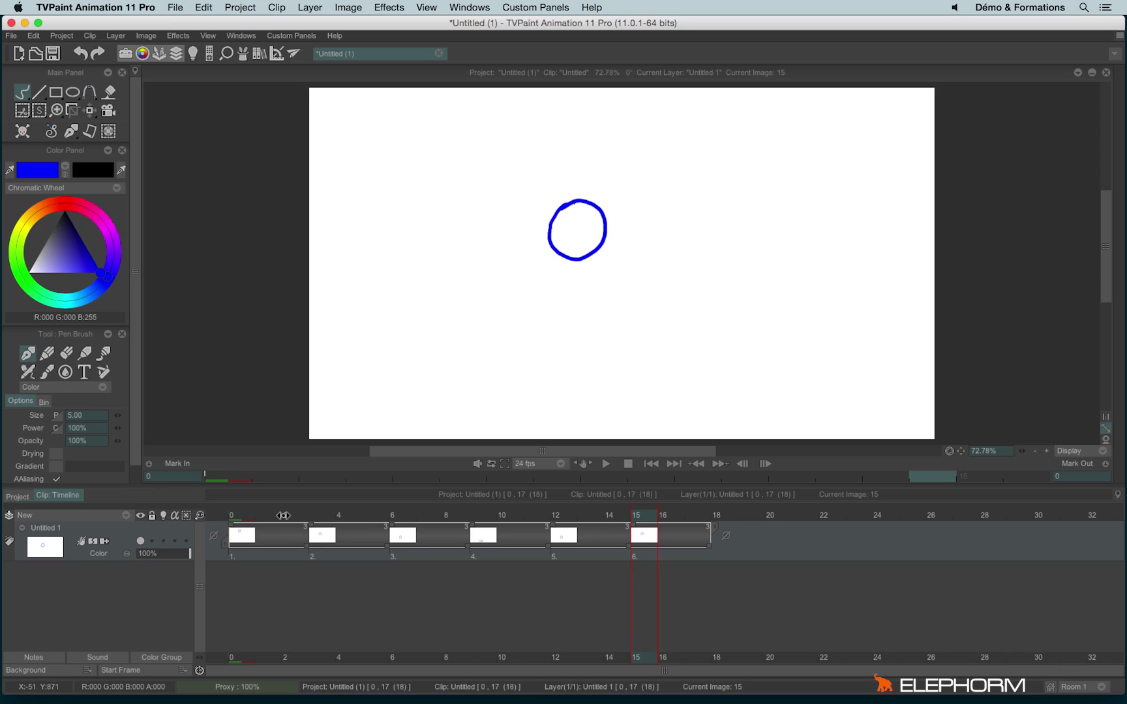
Step: Turn on onion skin at frame 1, then move to frame 2
{"action": "left_click", "coordinate": [274, 516]}
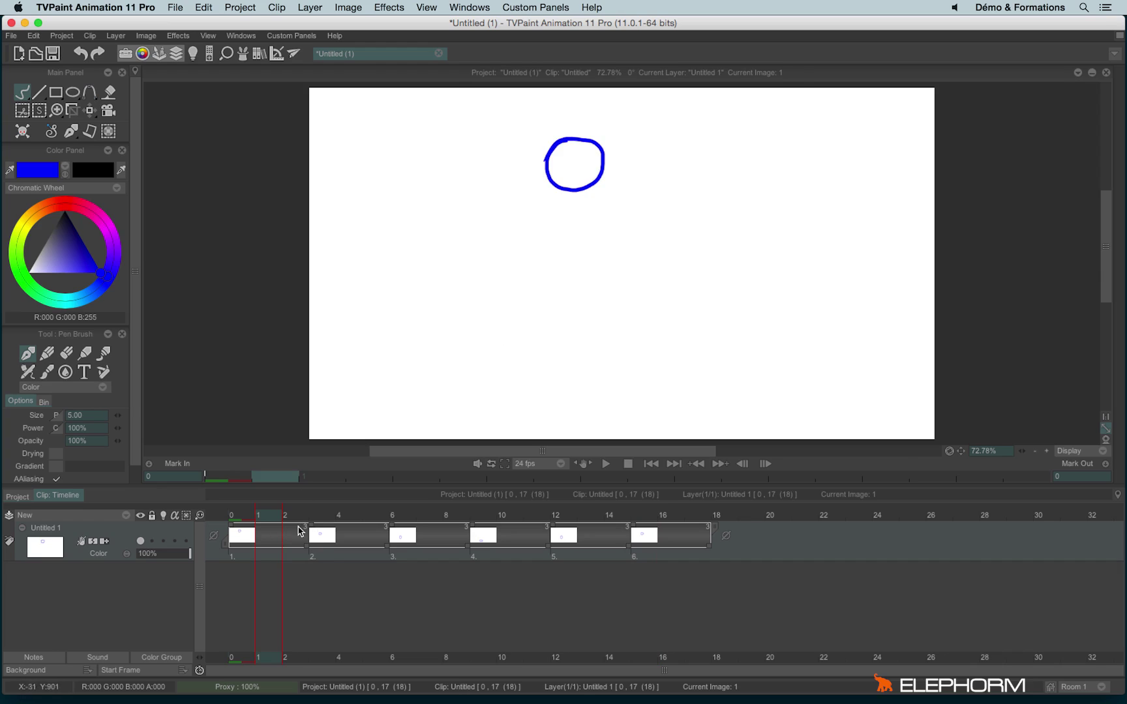
{"action": "left_click", "coordinate": [163, 541]}
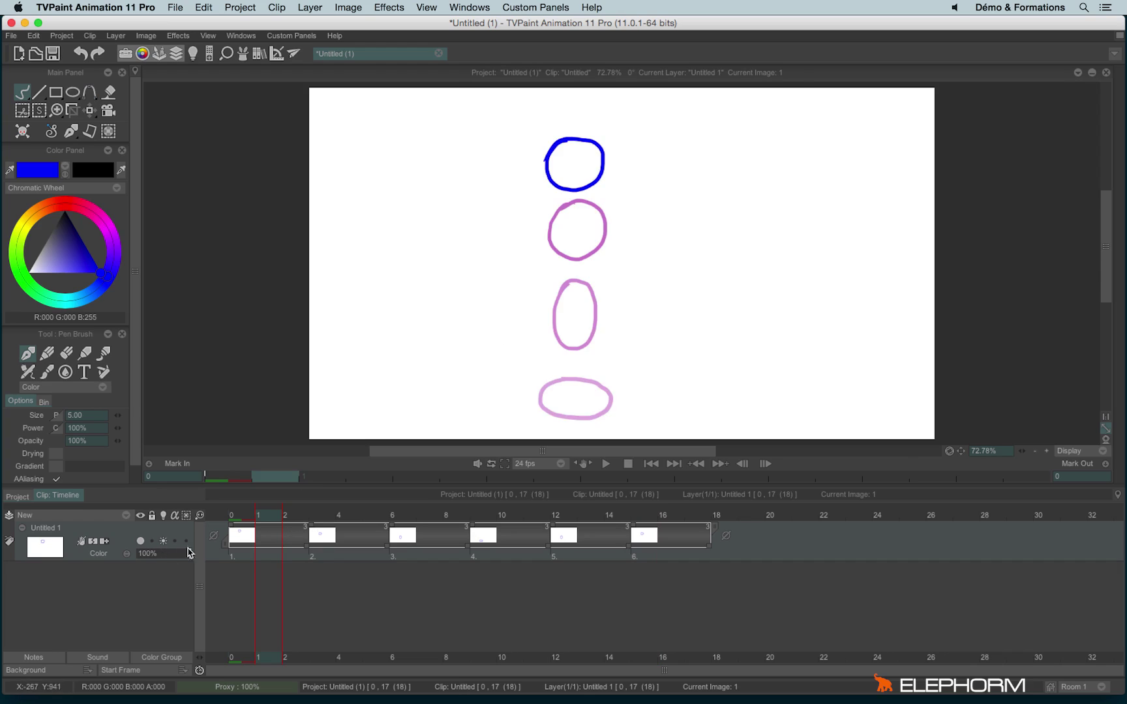
{"action": "left_click", "coordinate": [283, 518]}
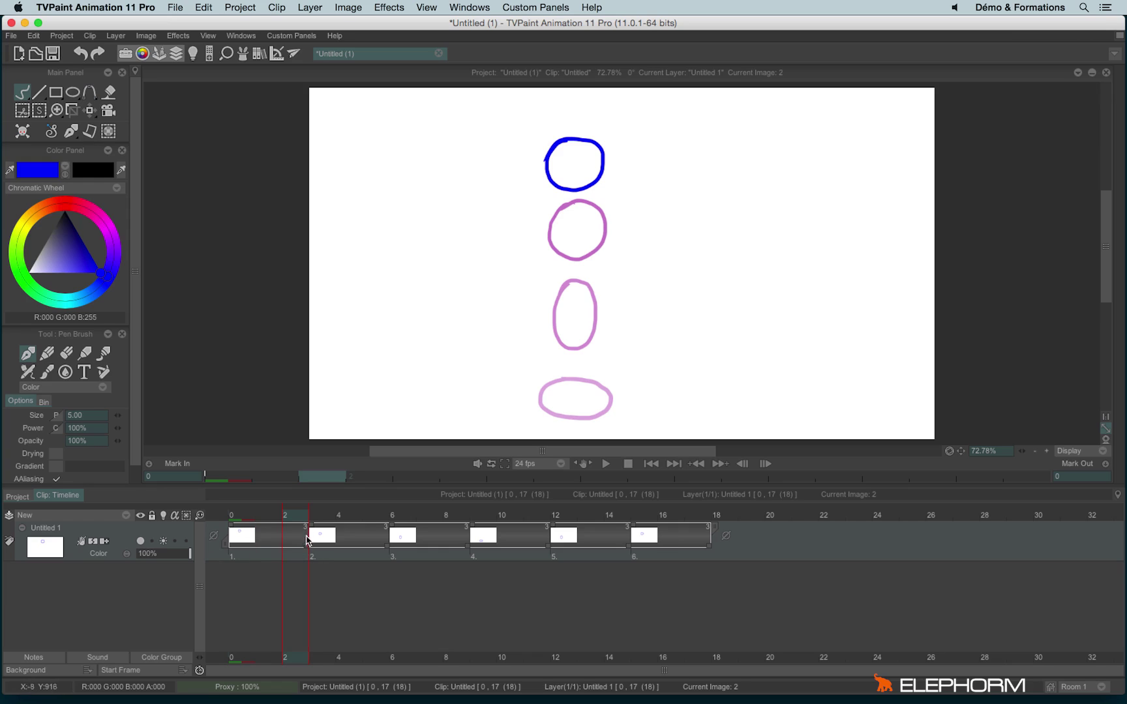
Step: Add empty images with in-between balls below the top circle and above the tall oval
{"action": "left_click", "coordinate": [309, 540]}
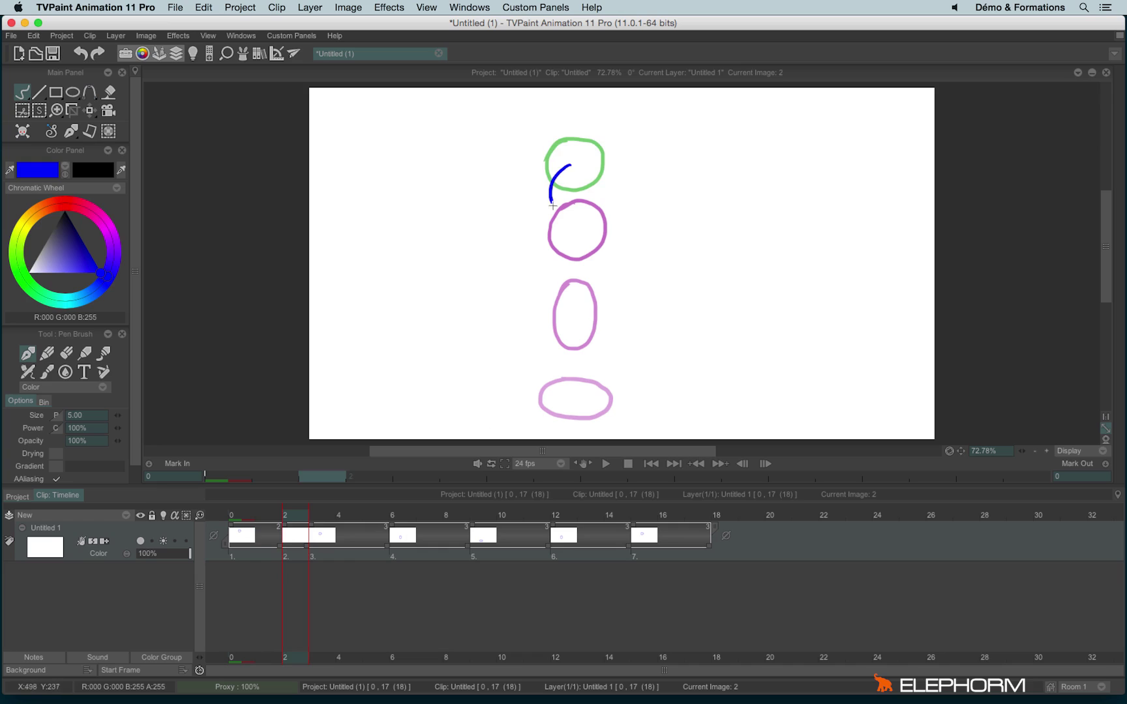
{"action": "left_click_drag", "start_coordinate": [562, 169], "coordinate": [597, 210]}
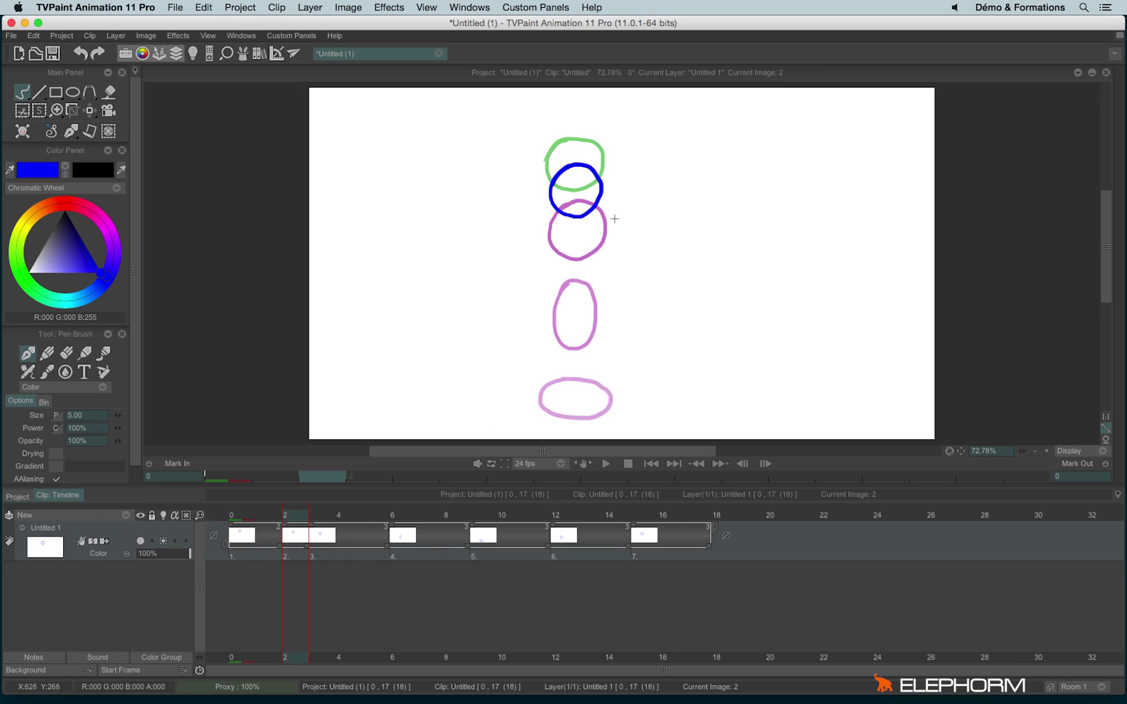
{"action": "key", "text": "Right"}
{"action": "key", "text": "Right"}
{"action": "key", "text": "Right"}
{"action": "key", "text": "Return"}
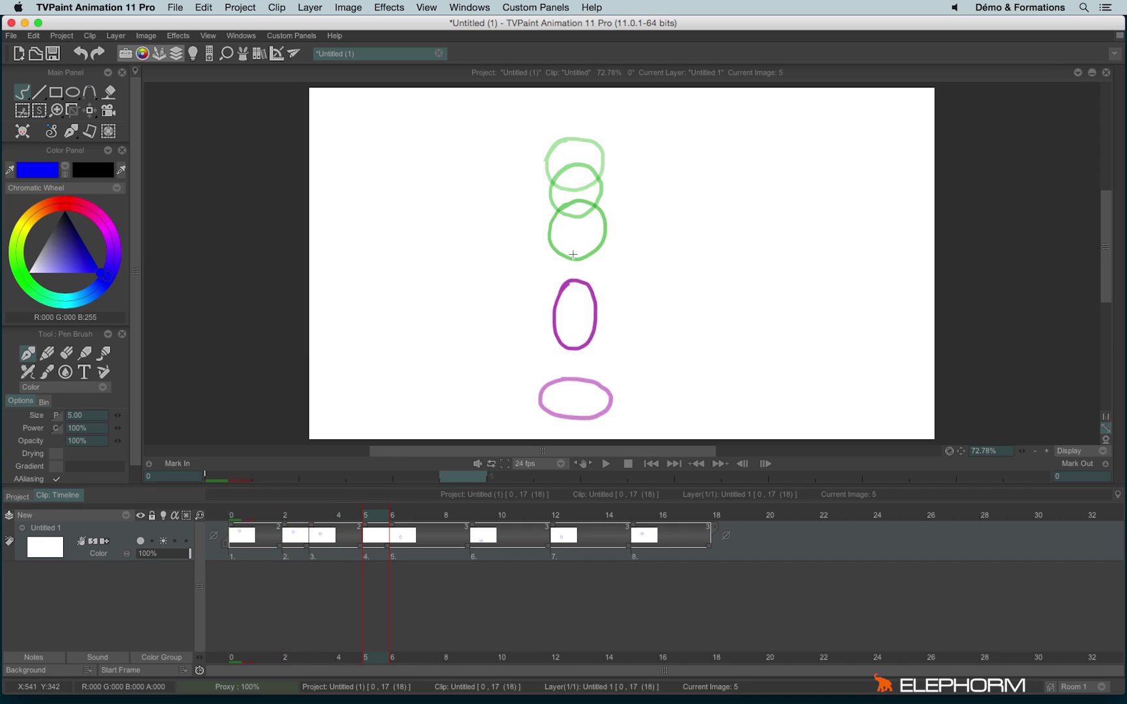
{"action": "left_click_drag", "start_coordinate": [564, 249], "coordinate": [561, 253]}
{"action": "key", "text": "Right"}
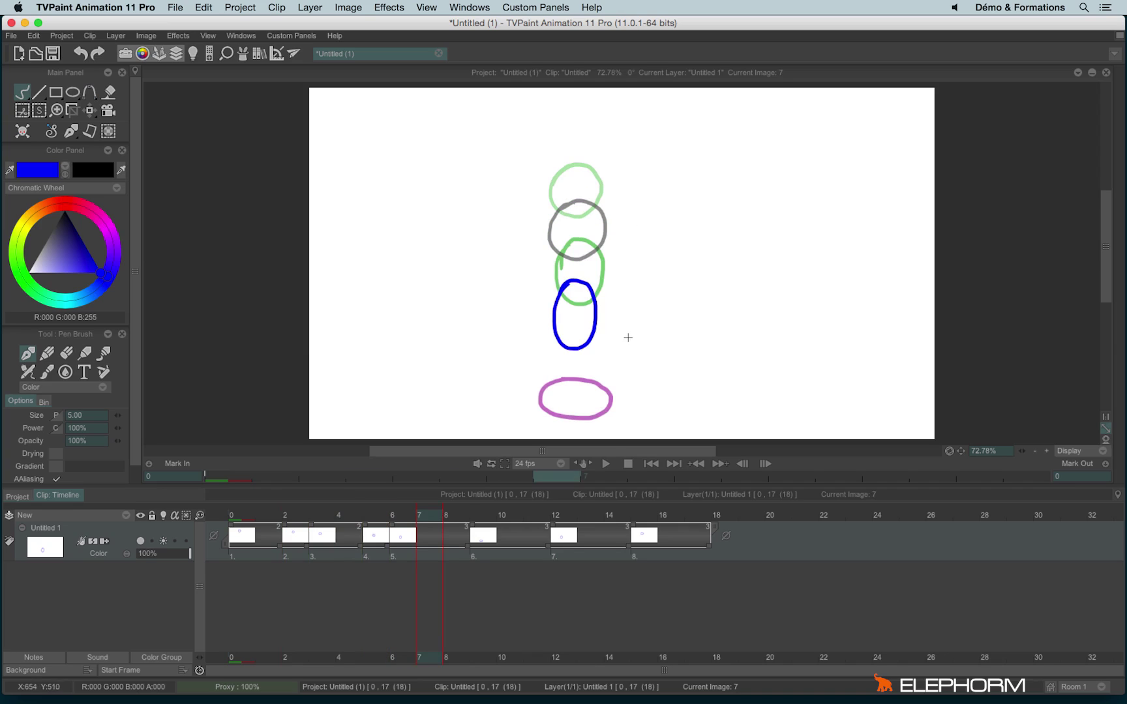
{"action": "key", "text": "Right"}
{"action": "key", "text": "Right"}
Step: Add an in-between oval above the squashed ball at frame 8 and shorten one exposure
{"action": "key", "text": "Return"}
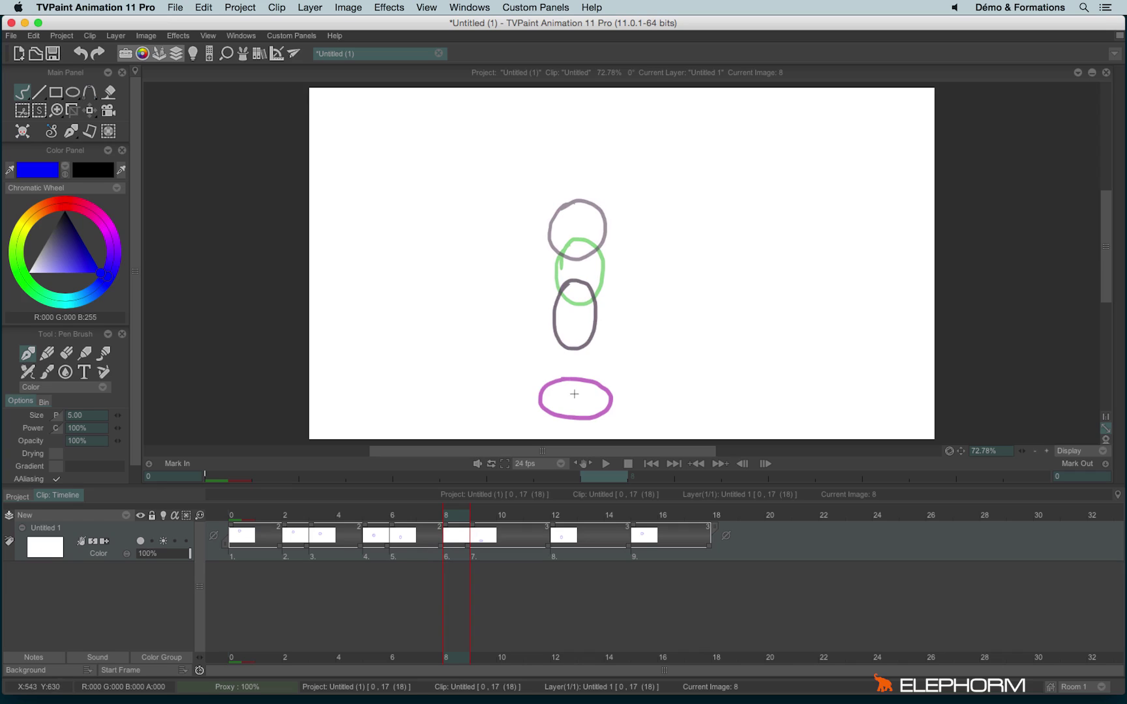
{"action": "mouse_move", "coordinate": [561, 338]}
{"action": "left_mouse_down"}
{"action": "mouse_move", "coordinate": [588, 343]}
{"action": "mouse_move", "coordinate": [565, 340]}
{"action": "left_mouse_up"}
{"action": "key", "text": "Right"}
{"action": "key", "text": "Right"}
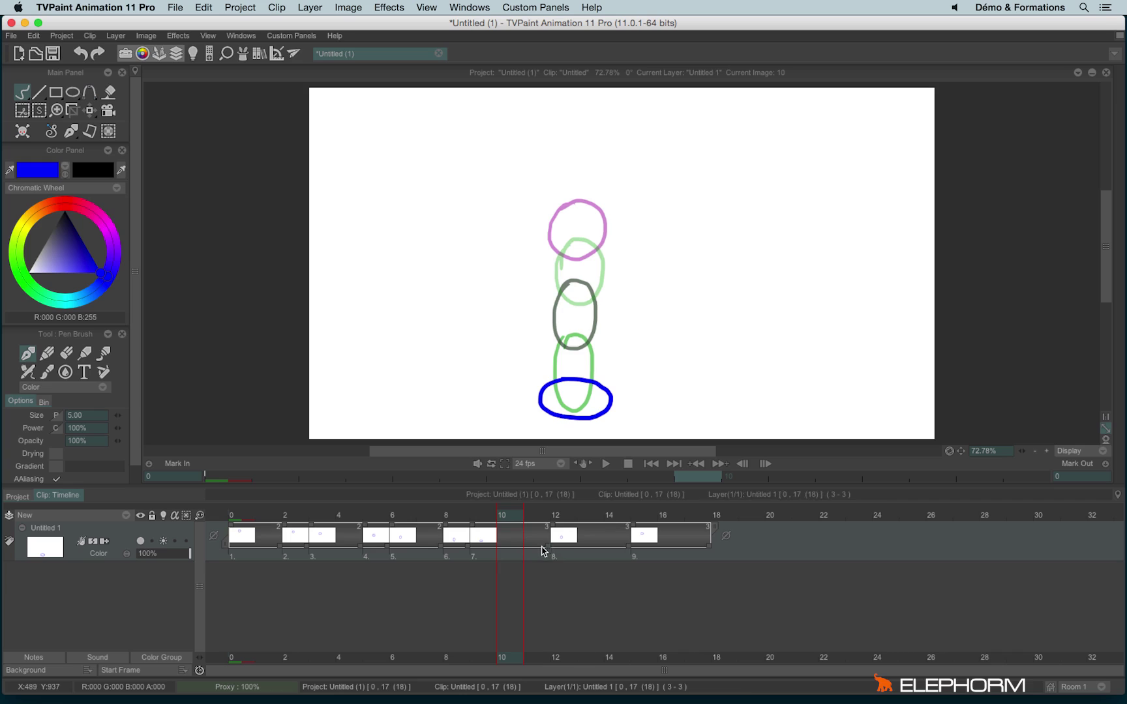
{"action": "left_click_drag", "start_coordinate": [547, 550], "coordinate": [536, 551]}
Step: Insert an image at frame 13 with an in-between circle, then check the remaining frames
{"action": "key", "text": "Right"}
{"action": "key", "text": "Right"}
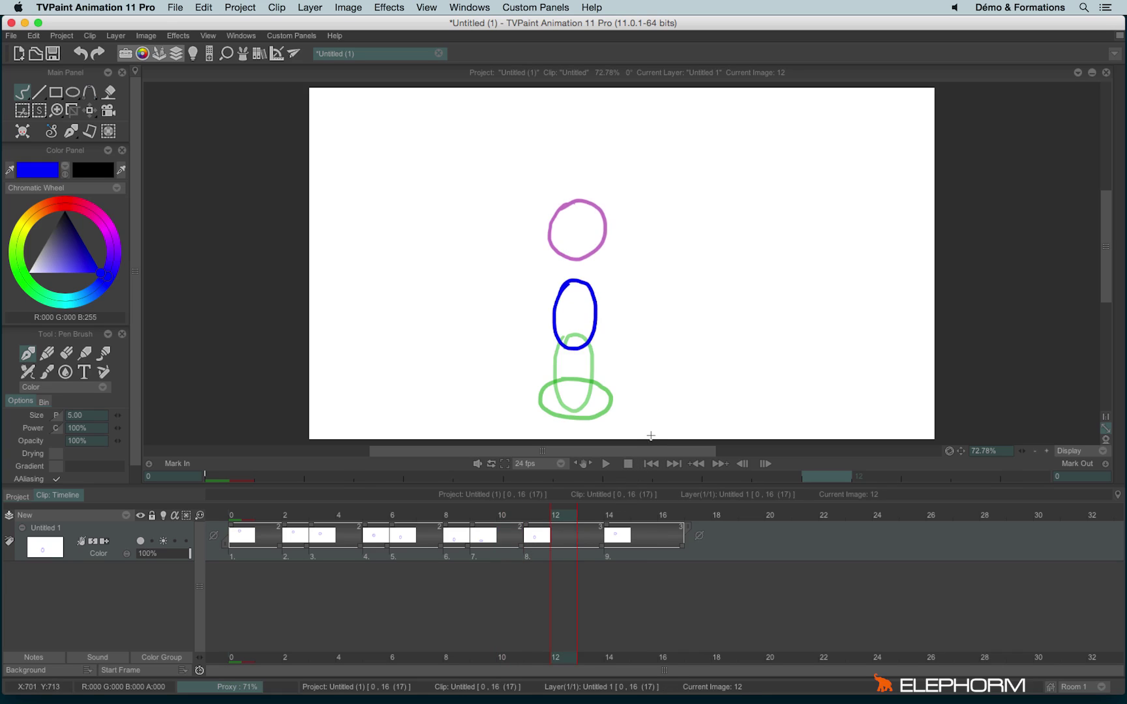
{"action": "key", "text": "Right"}
{"action": "key", "text": "Right"}
{"action": "key", "text": "Left"}
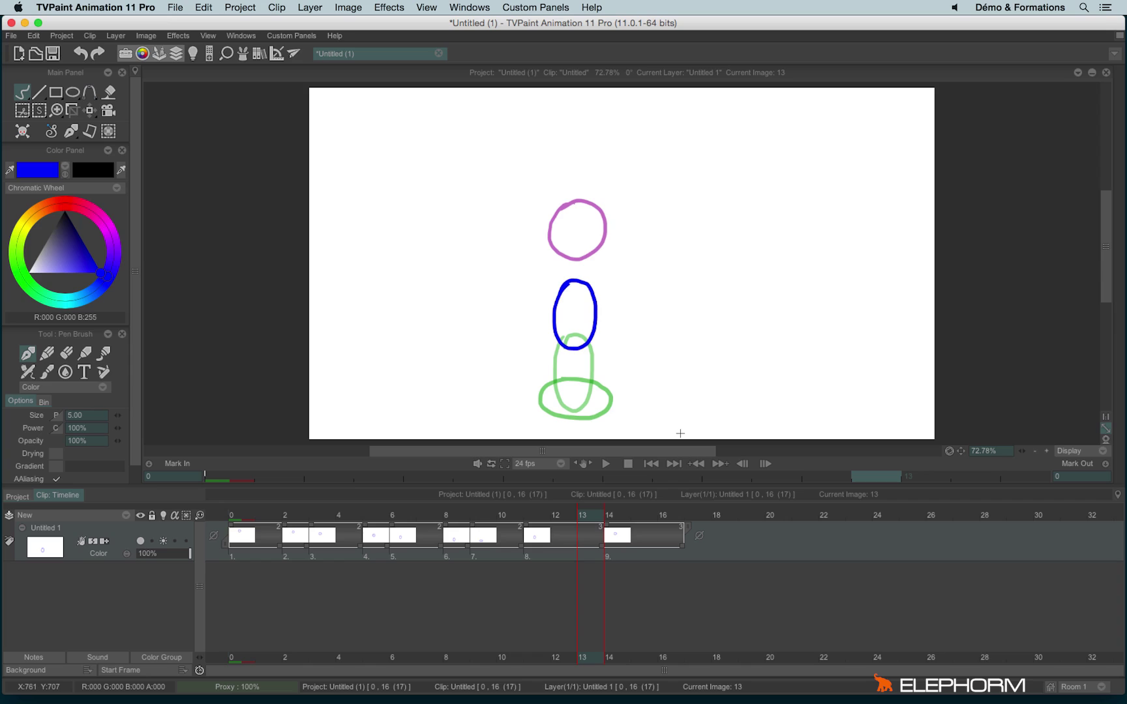
{"action": "key", "text": "Return"}
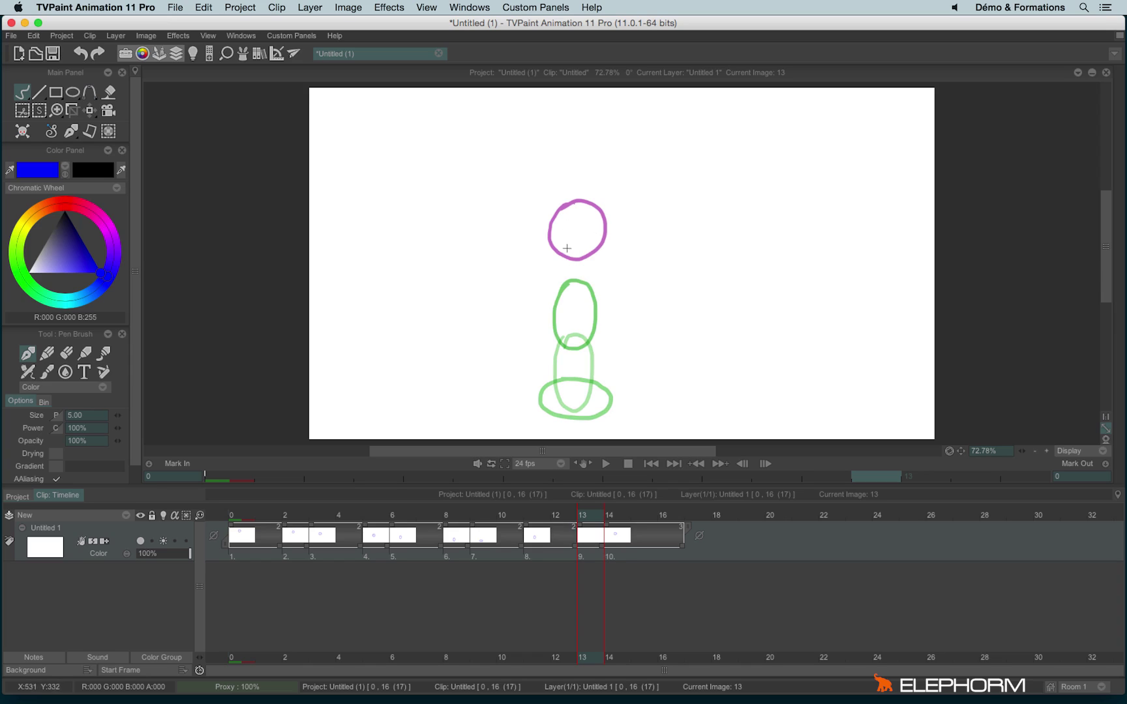
{"action": "mouse_move", "coordinate": [565, 244]}
{"action": "left_mouse_down"}
{"action": "mouse_move", "coordinate": [545, 279]}
{"action": "mouse_move", "coordinate": [583, 303]}
{"action": "mouse_move", "coordinate": [601, 247]}
{"action": "mouse_move", "coordinate": [555, 248]}
{"action": "left_mouse_up"}
{"action": "key", "text": "Right"}
{"action": "key", "text": "Right"}
{"action": "key", "text": "Right"}
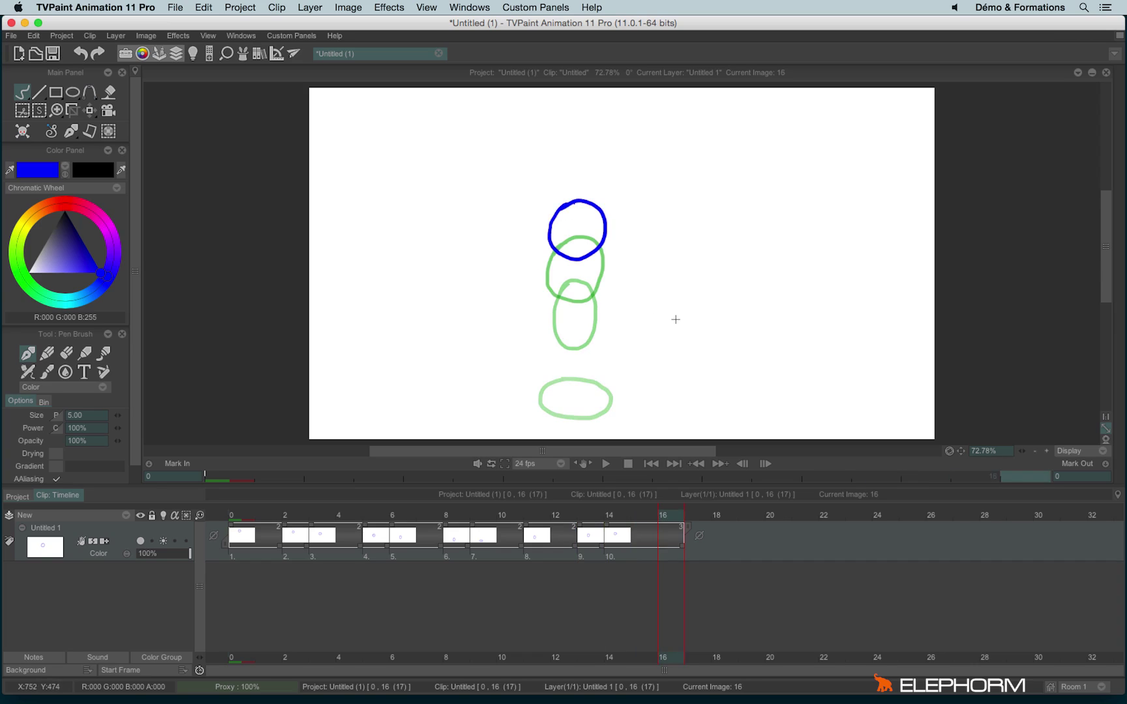
{"action": "key", "text": "Right"}
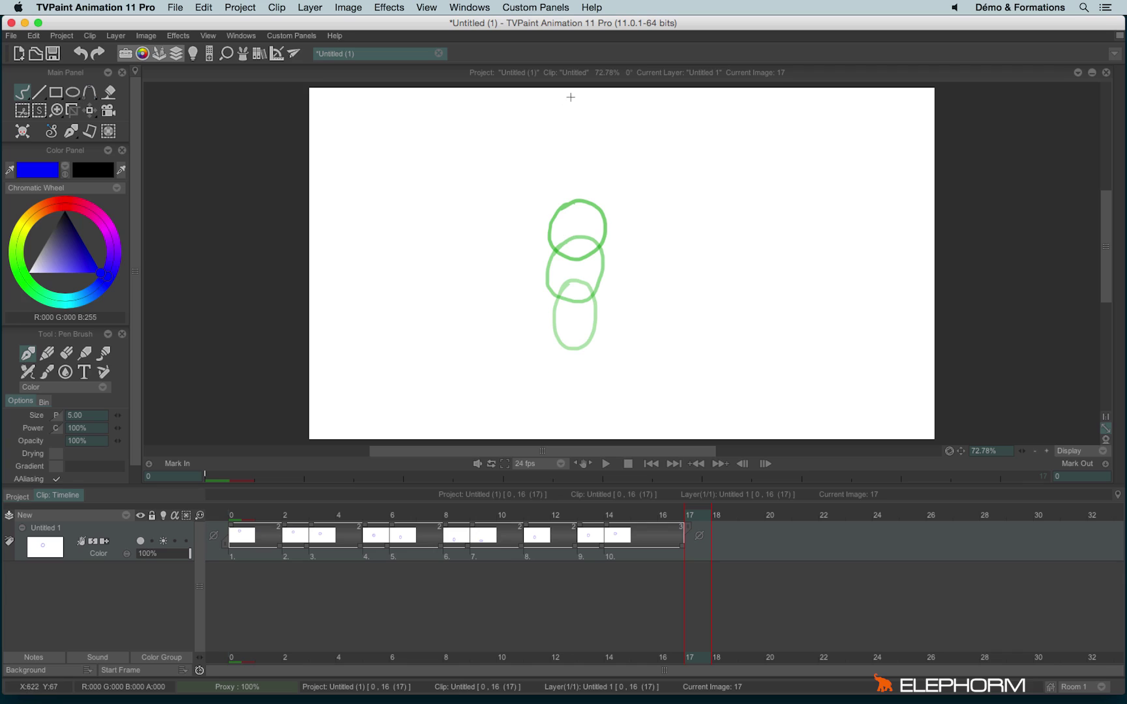
Step: At frame 16, set the layer's post-behavior to Loop
{"action": "left_click", "coordinate": [236, 519]}
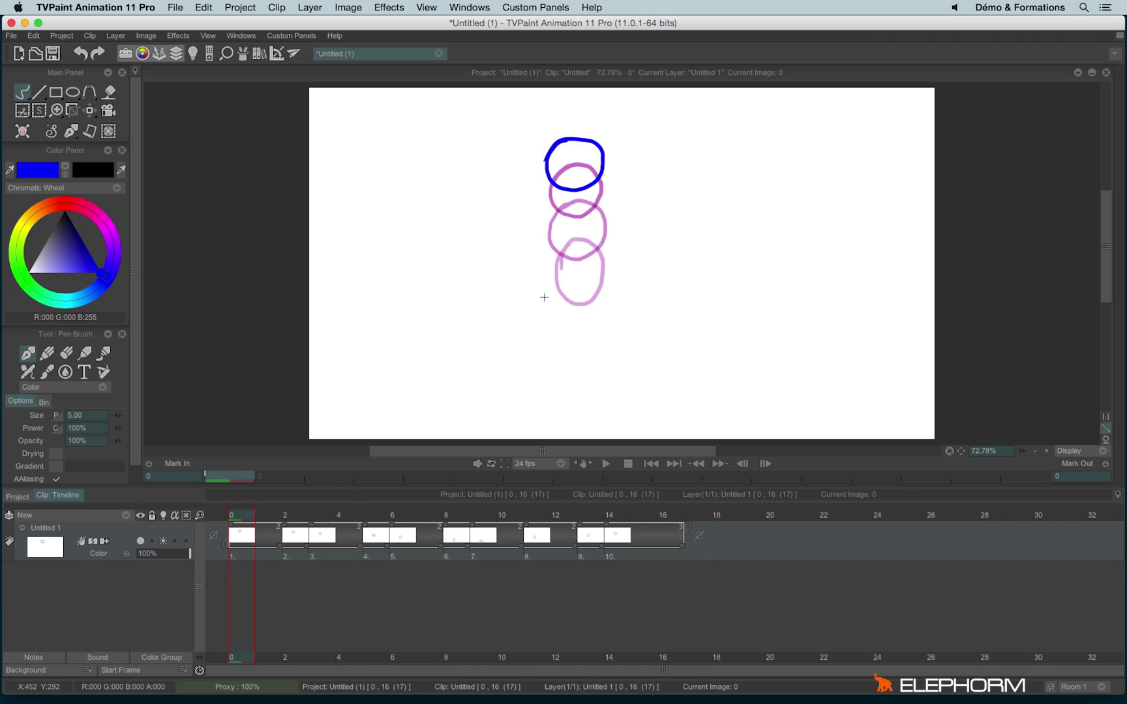
{"action": "left_click", "coordinate": [673, 529]}
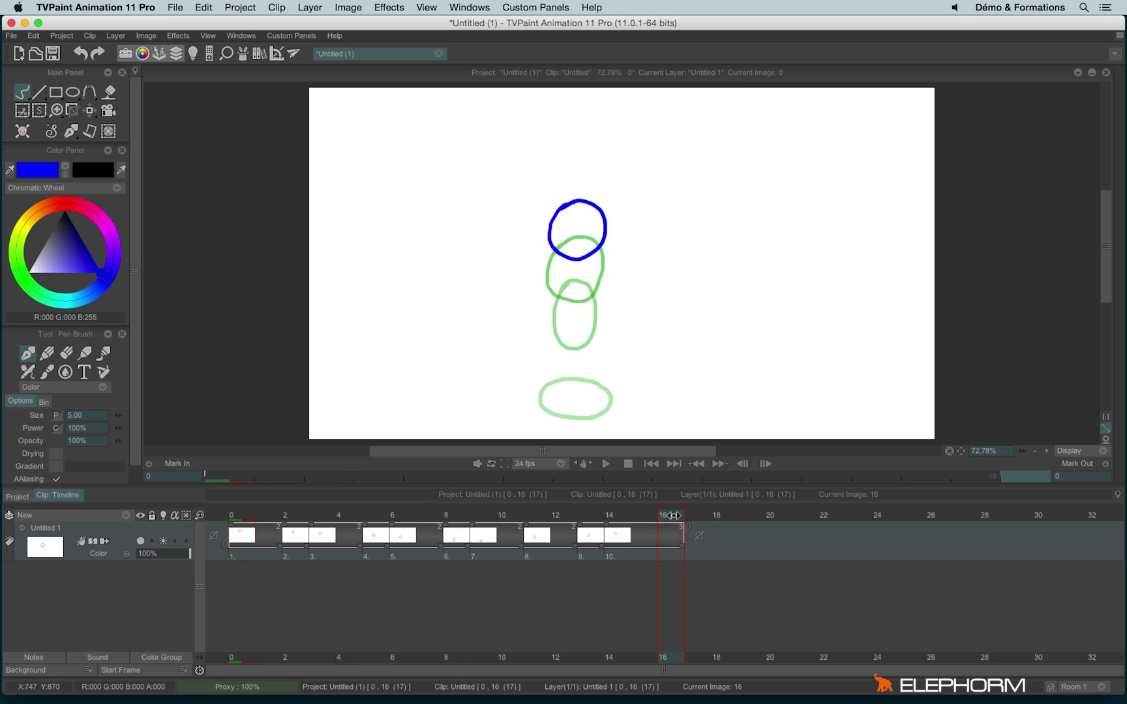
{"action": "left_click", "coordinate": [701, 540]}
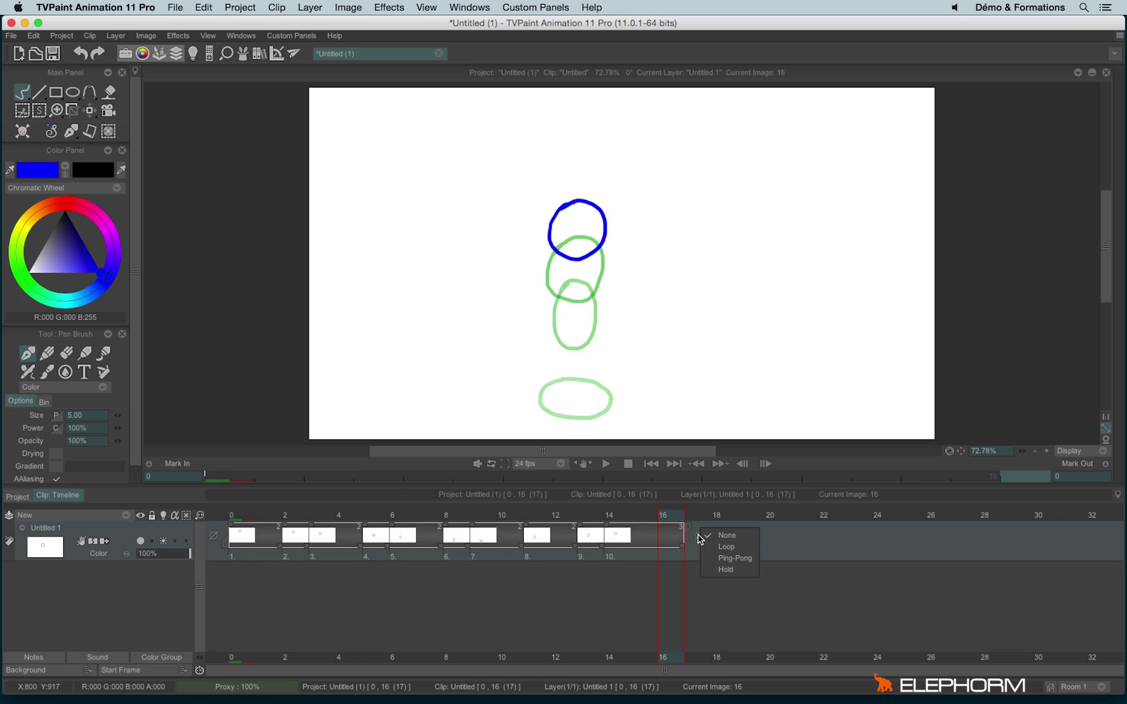
{"action": "left_click", "coordinate": [733, 553]}
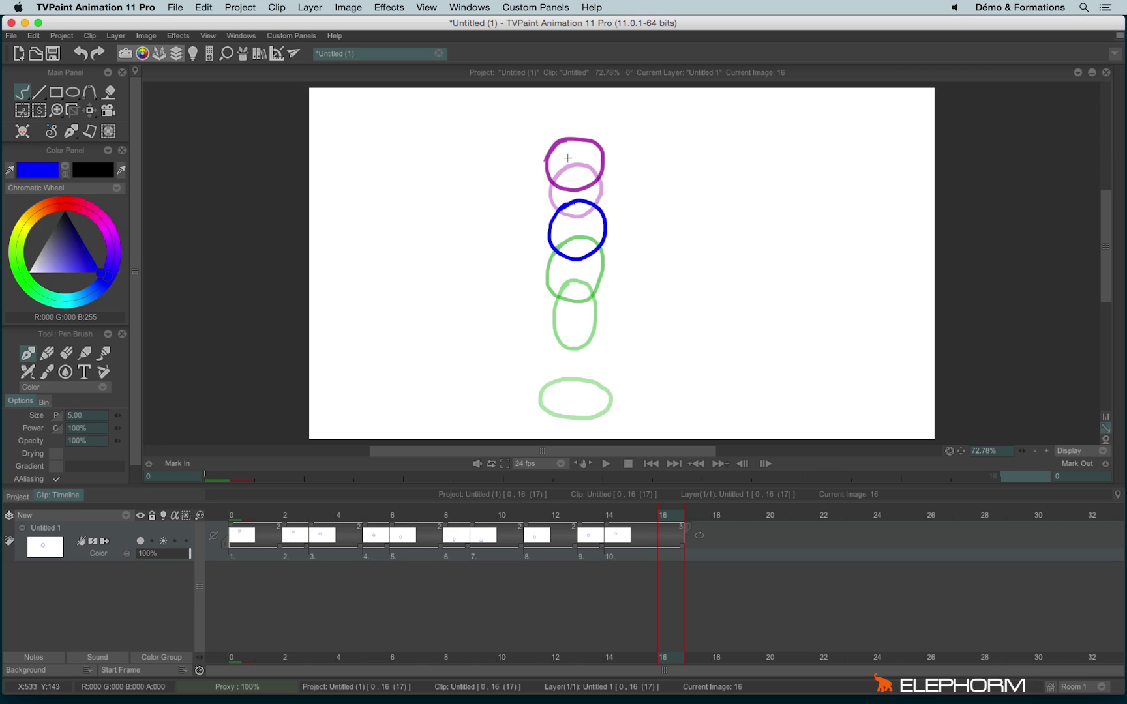
Step: Draw a rising in-between on frame 16, then add frame 17 with a circle around the top ball
{"action": "left_click_drag", "start_coordinate": [570, 165], "coordinate": [556, 165]}
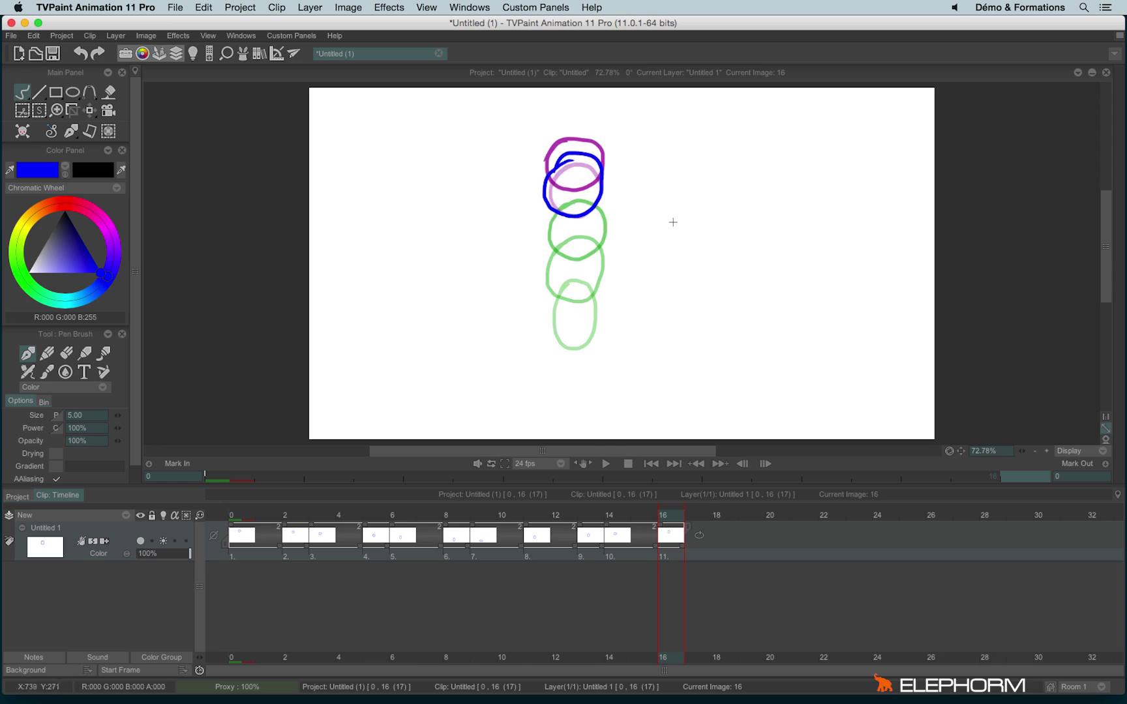
{"action": "key", "text": "Right"}
{"action": "key", "text": "Return"}
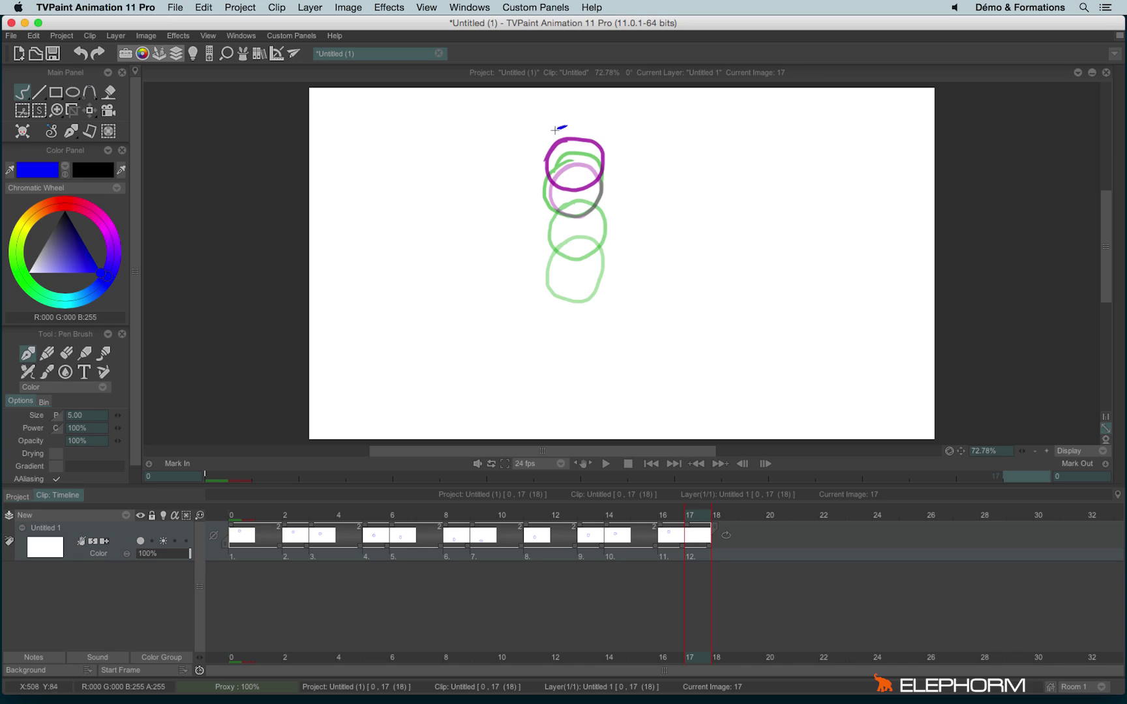
{"action": "left_click_drag", "start_coordinate": [554, 130], "coordinate": [592, 171]}
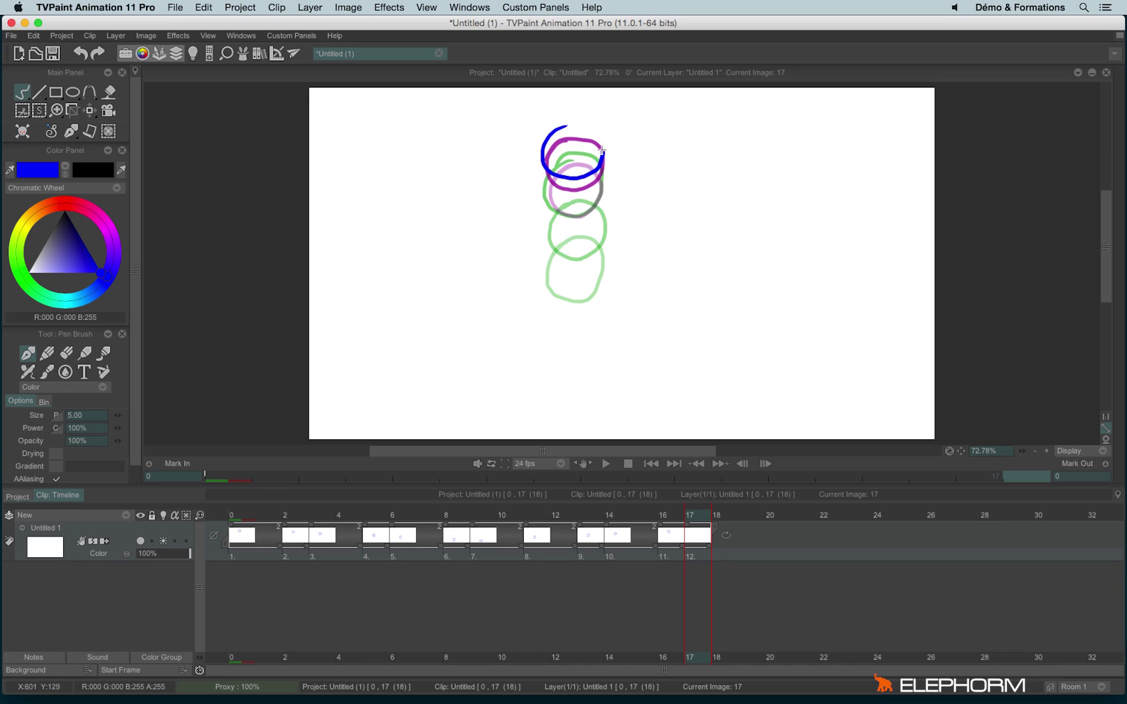
{"action": "left_click_drag", "start_coordinate": [603, 150], "coordinate": [587, 146]}
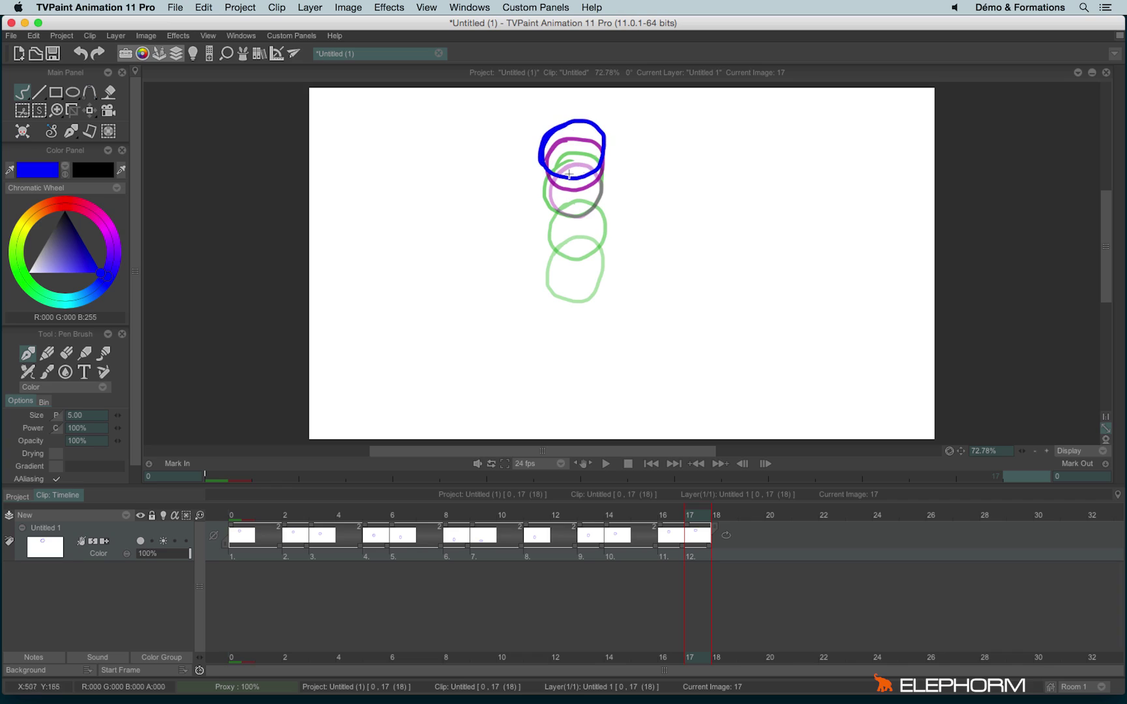